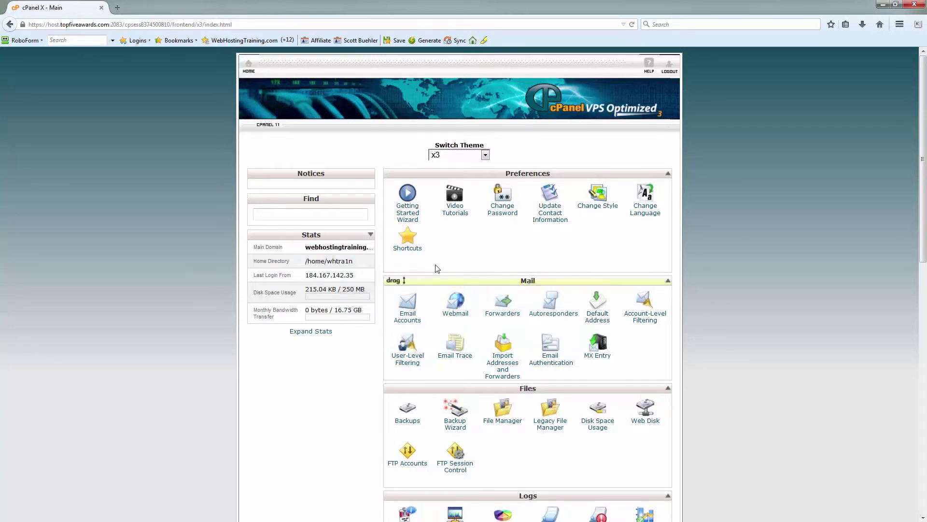
Open wordpress.org in a new browser tab and go to its WordPress 4.1 download page
{"action": "left_click", "coordinate": [118, 9]}
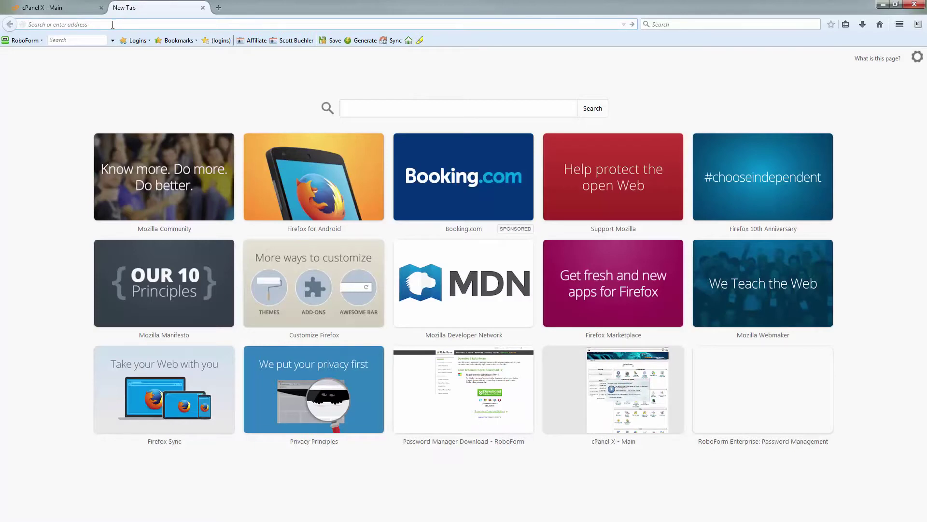
{"action": "type", "text": "wordpress.org"}
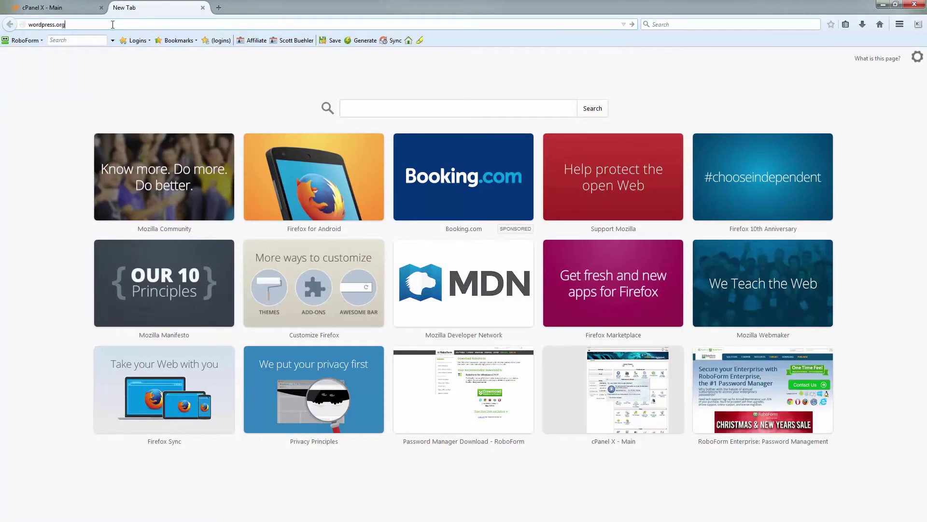
{"action": "key", "text": "Return"}
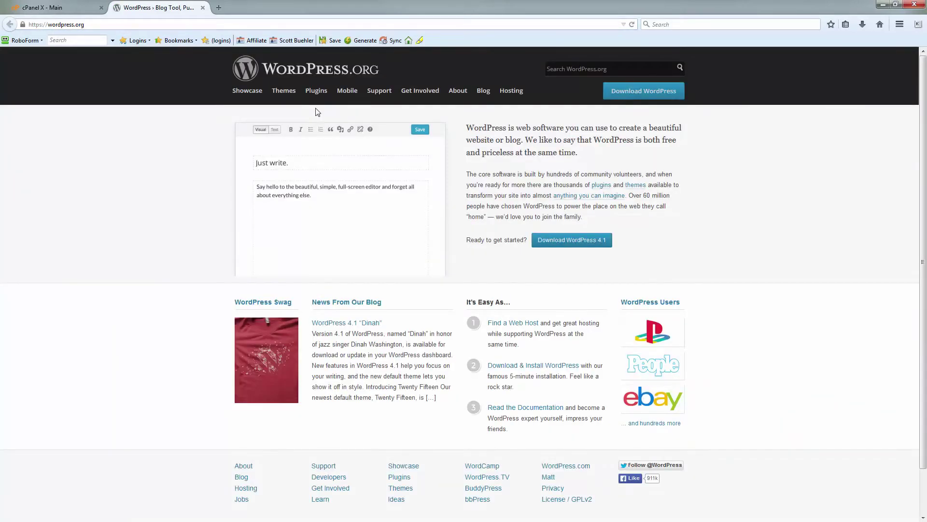
{"action": "left_click", "coordinate": [572, 241]}
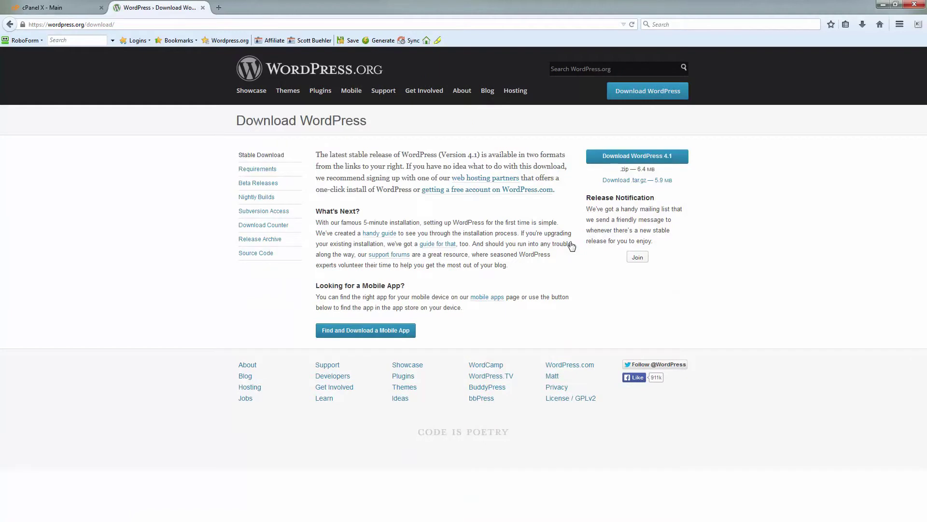
Download the WordPress 4.1 zip package and save it as wordpress-4.1.zip on the Desktop
{"action": "left_click", "coordinate": [636, 160]}
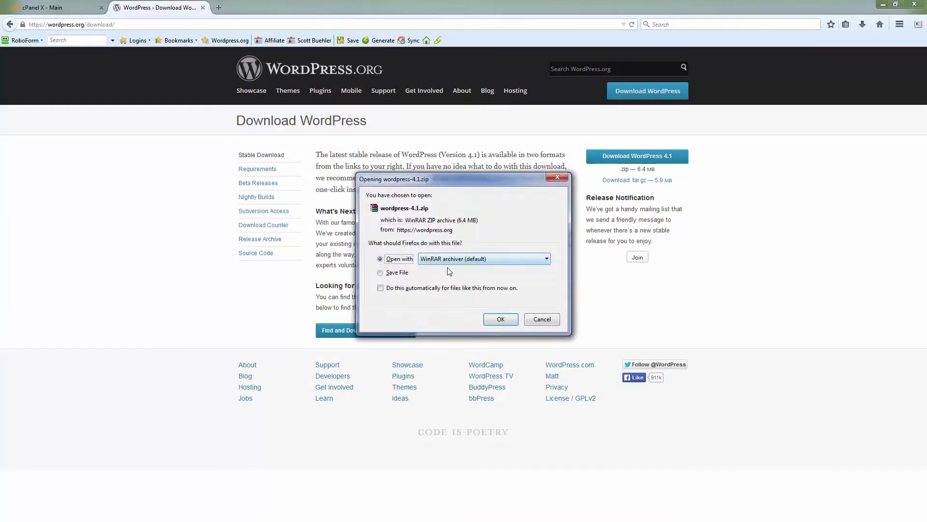
{"action": "left_click", "coordinate": [397, 273]}
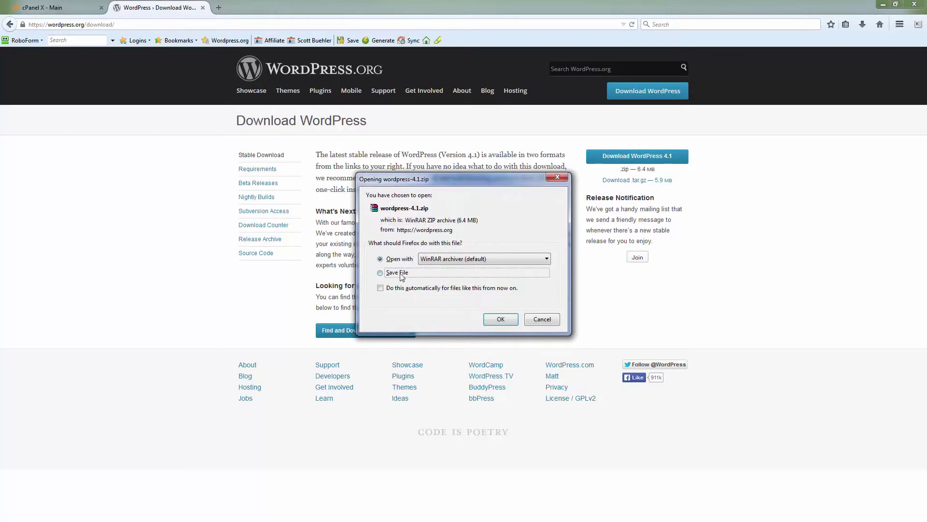
{"action": "left_click", "coordinate": [501, 320]}
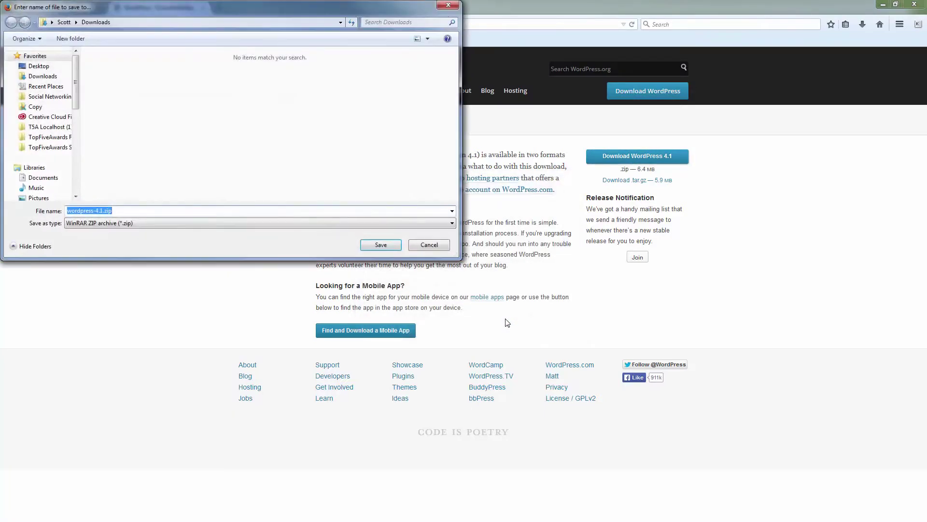
{"action": "left_click", "coordinate": [40, 66]}
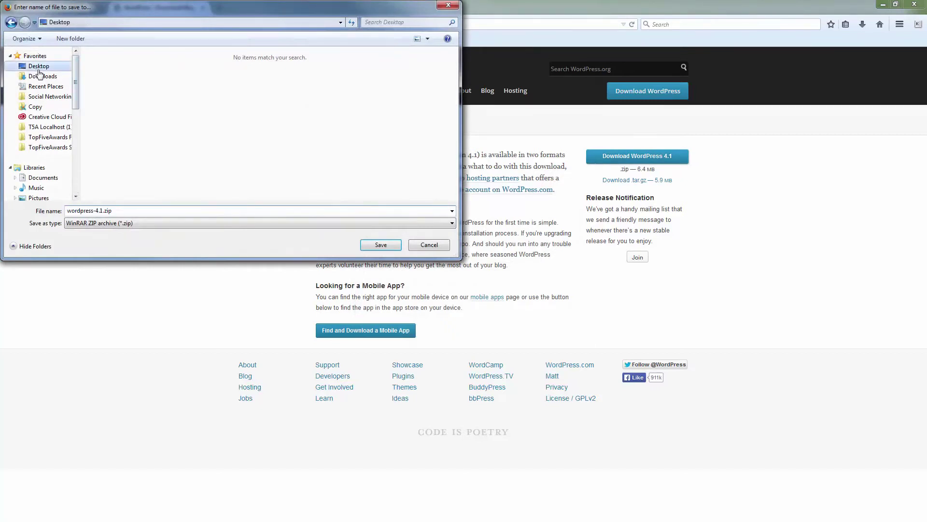
{"action": "left_click", "coordinate": [381, 245]}
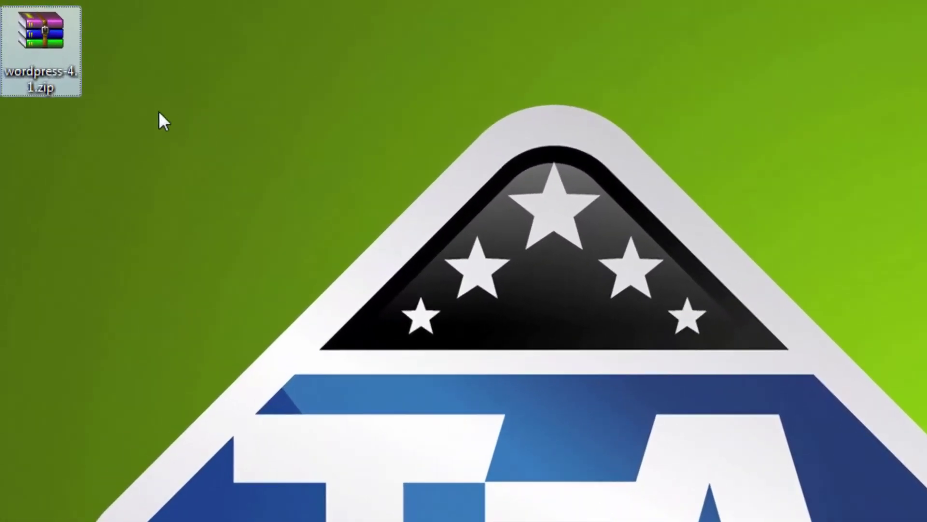
Extract wordpress-4.1.zip to a wordpress-4.1 folder on the Desktop and open the wordpress folder inside it
{"action": "left_click_drag", "start_coordinate": [48, 45], "coordinate": [54, 150]}
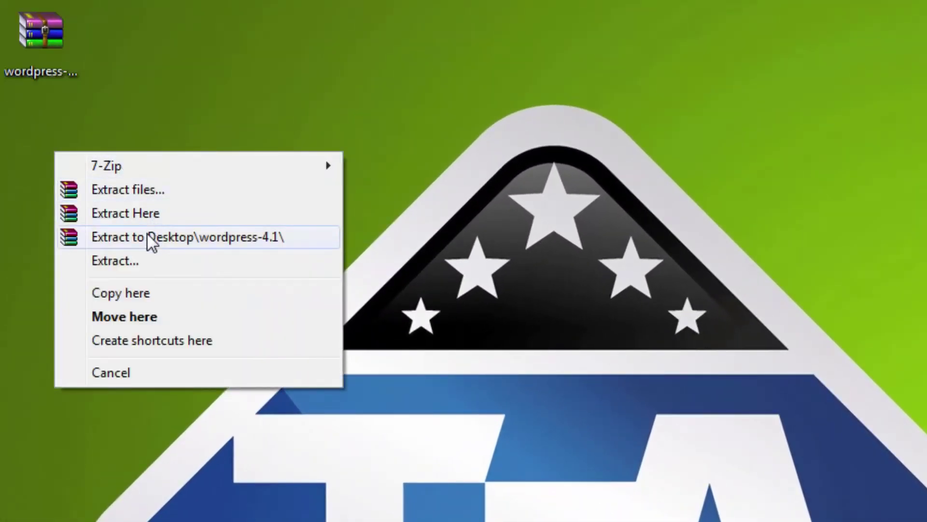
{"action": "left_click", "coordinate": [147, 234]}
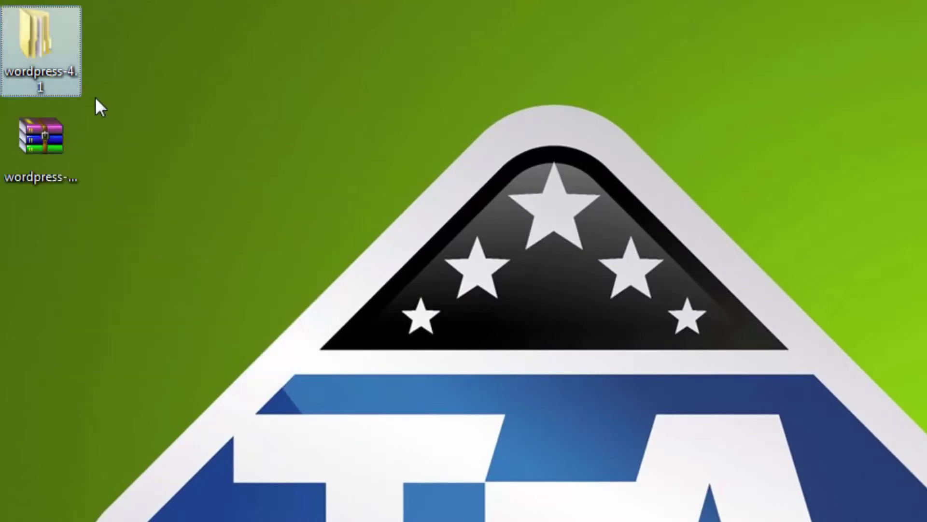
{"action": "double_click", "coordinate": [42, 52]}
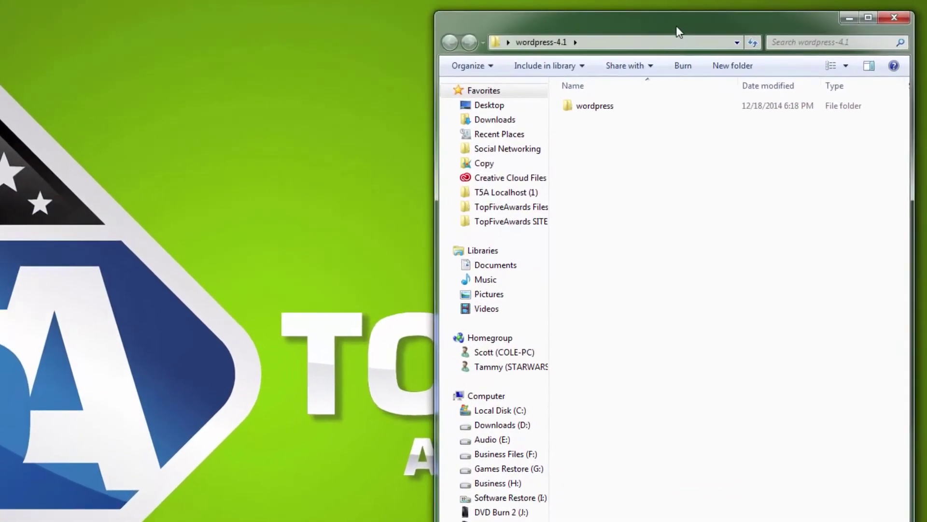
{"action": "double_click", "coordinate": [594, 105]}
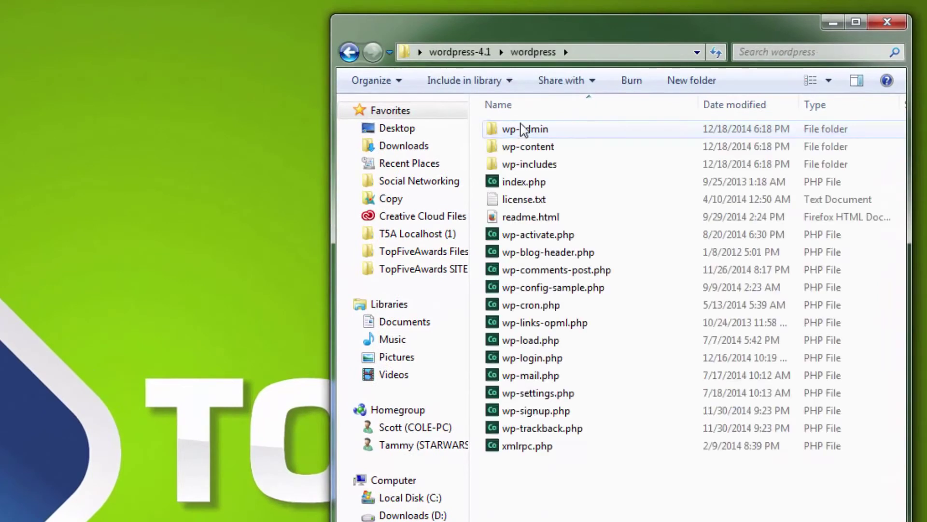
Rename the file wp-config-sample.php to wp-config.php in the extracted wordpress folder
{"action": "left_click", "coordinate": [536, 289]}
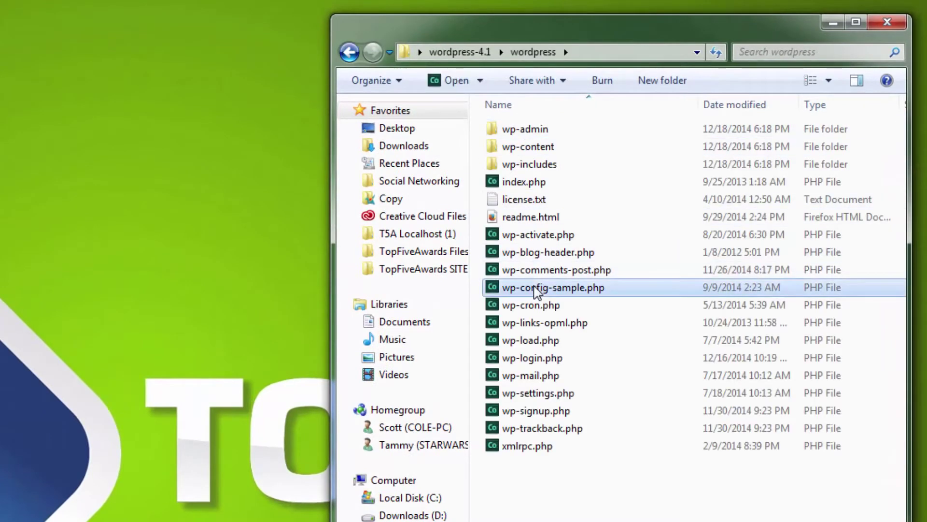
{"action": "left_click", "coordinate": [536, 289]}
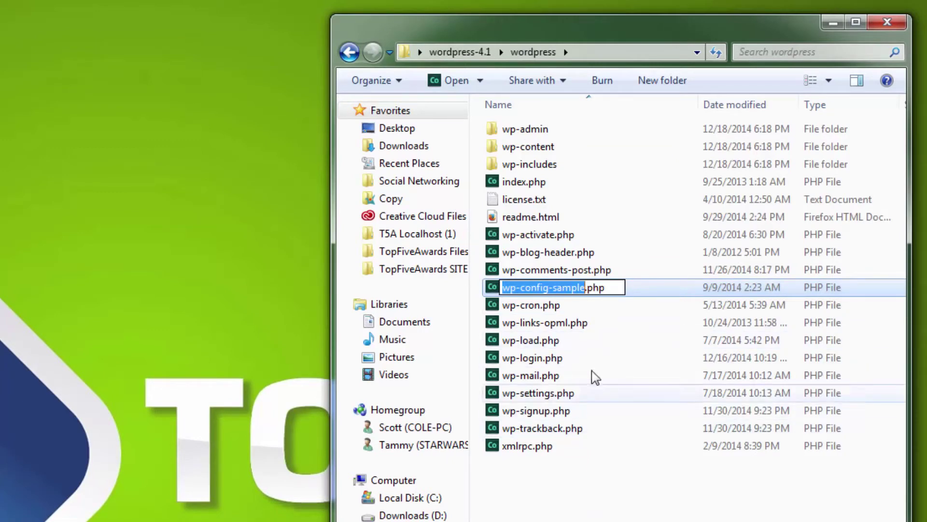
{"action": "key", "text": "Right"}
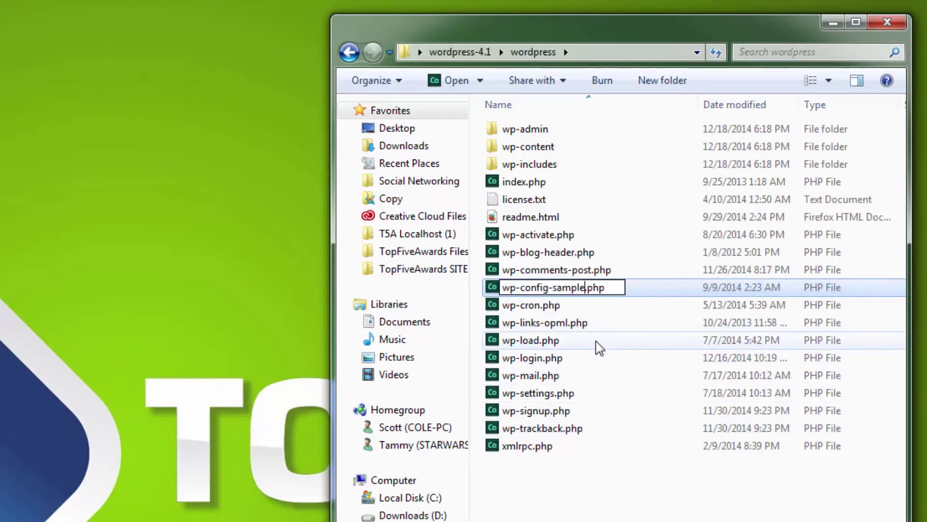
{"action": "key", "text": "BackSpace"}
{"action": "key", "text": "BackSpace"}
{"action": "key", "text": "BackSpace"}
{"action": "key", "text": "BackSpace"}
{"action": "key", "text": "BackSpace"}
{"action": "key", "text": "BackSpace"}
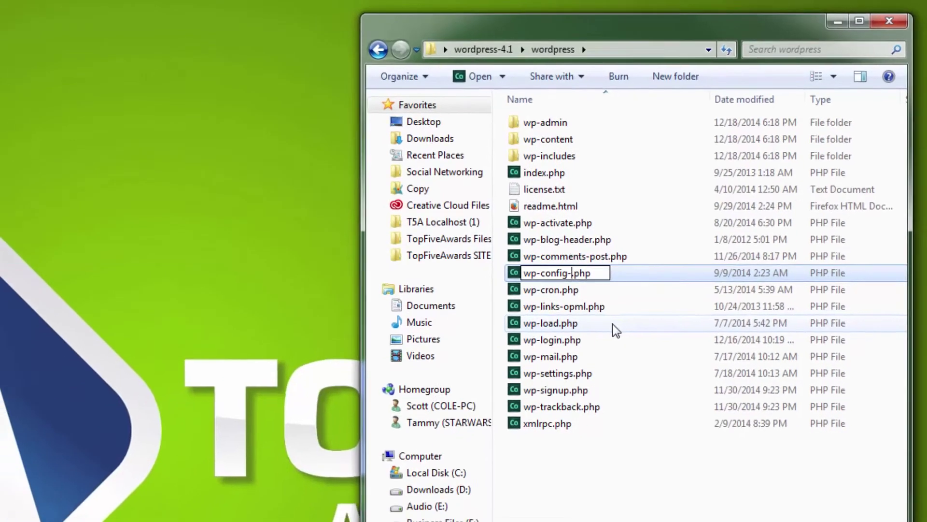
{"action": "key", "text": "BackSpace"}
{"action": "key", "text": "Return"}
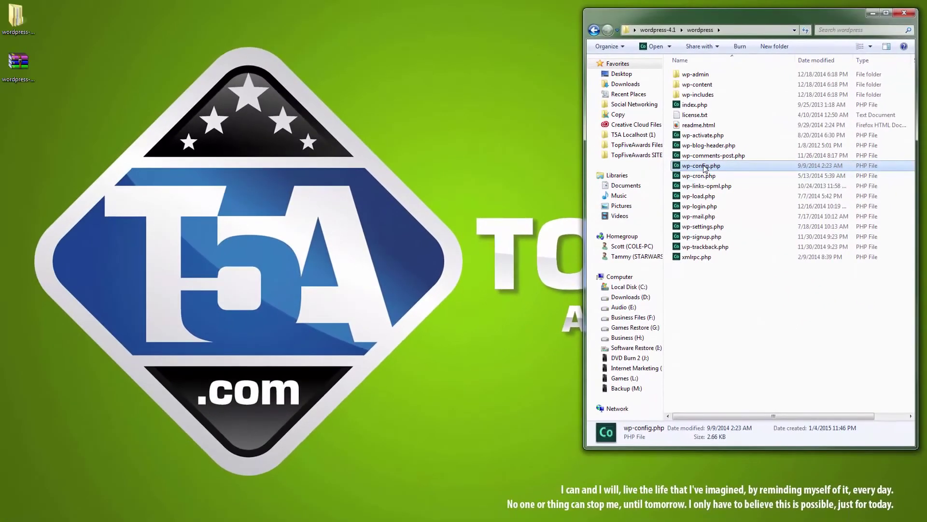
Copy wp-config.php from the wordpress folder to the Desktop and close the folder window
{"action": "left_click_drag", "start_coordinate": [670, 172], "coordinate": [80, 120]}
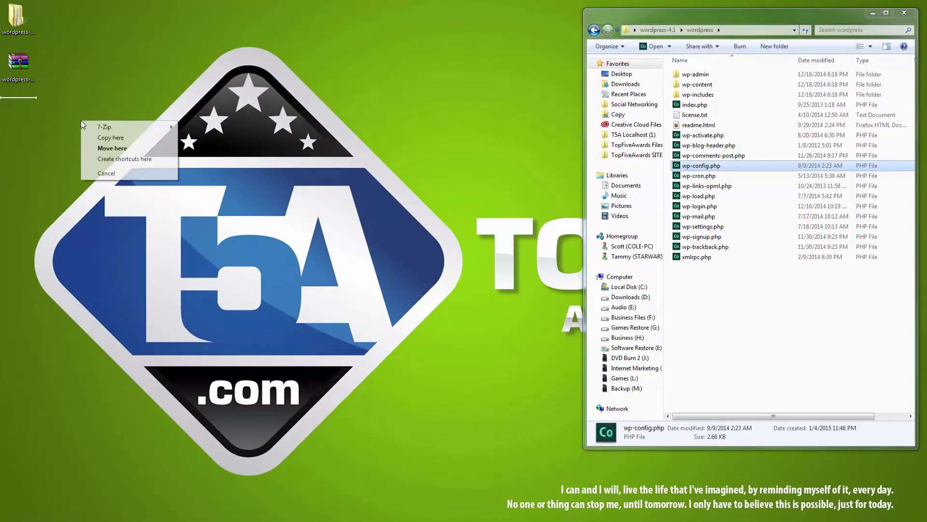
{"action": "left_click", "coordinate": [106, 139]}
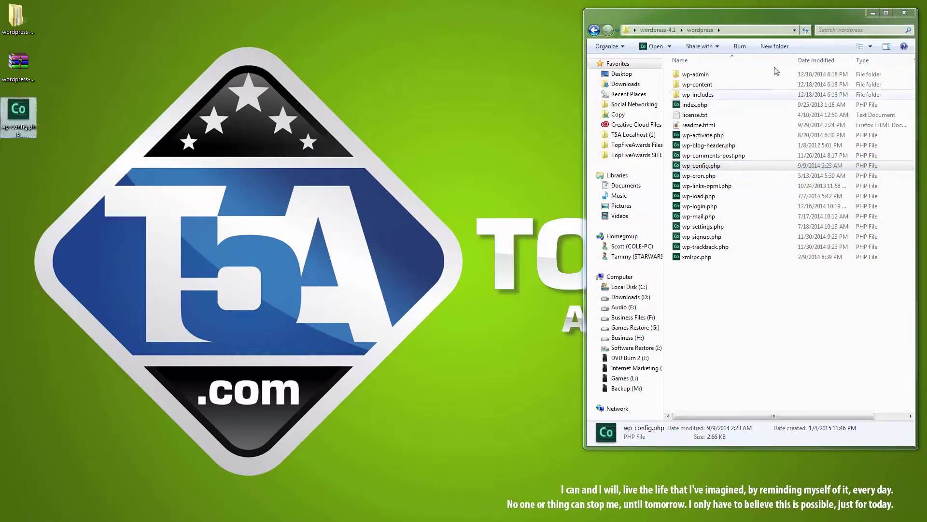
{"action": "left_click", "coordinate": [904, 14]}
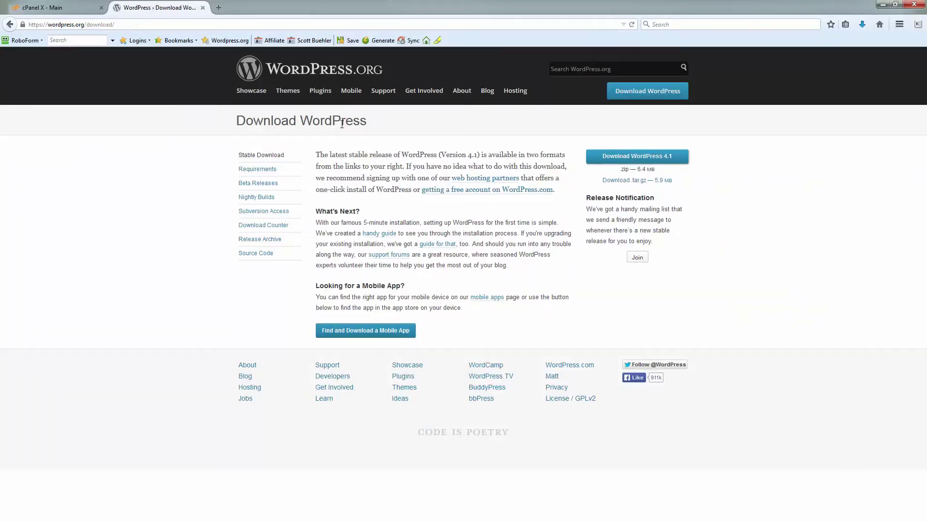
Close the WordPress download page, open cPanel's File Manager at the Web Root (public_html/www), and reduce and reposition the browser window
{"action": "left_click", "coordinate": [203, 8]}
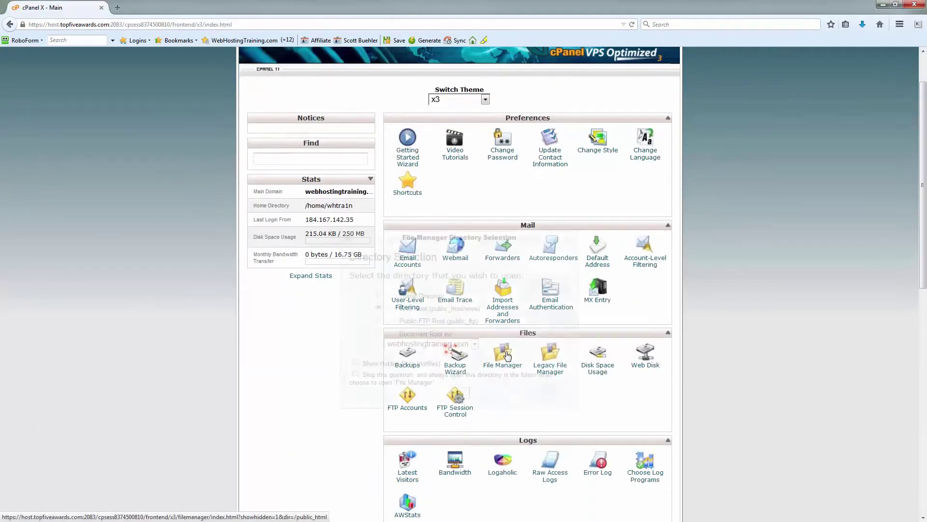
{"action": "left_click", "coordinate": [507, 356]}
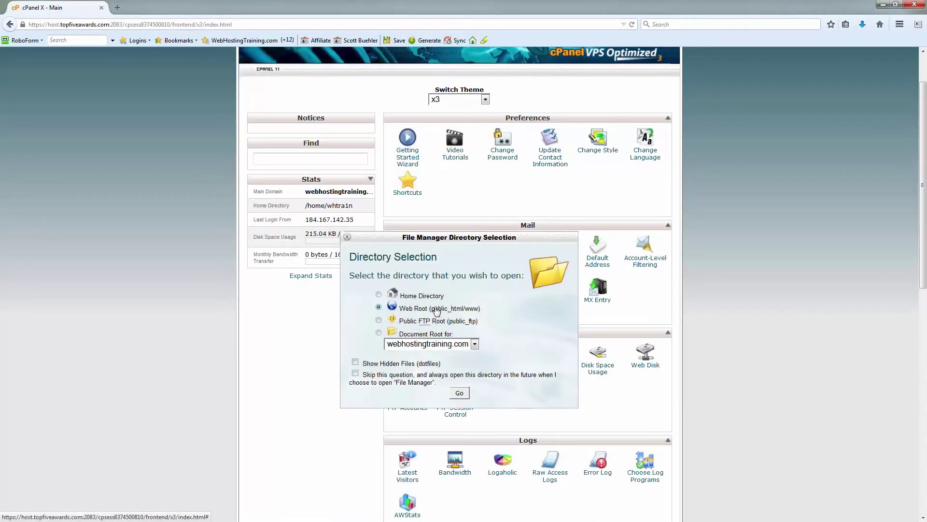
{"action": "left_click", "coordinate": [464, 395]}
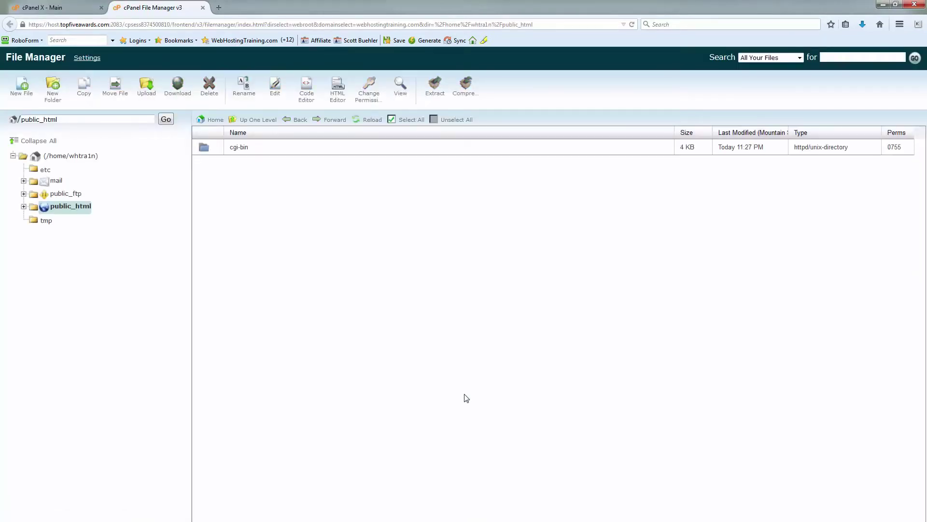
{"action": "left_click", "coordinate": [899, 11]}
{"action": "left_click_drag", "start_coordinate": [468, 18], "coordinate": [652, 19]}
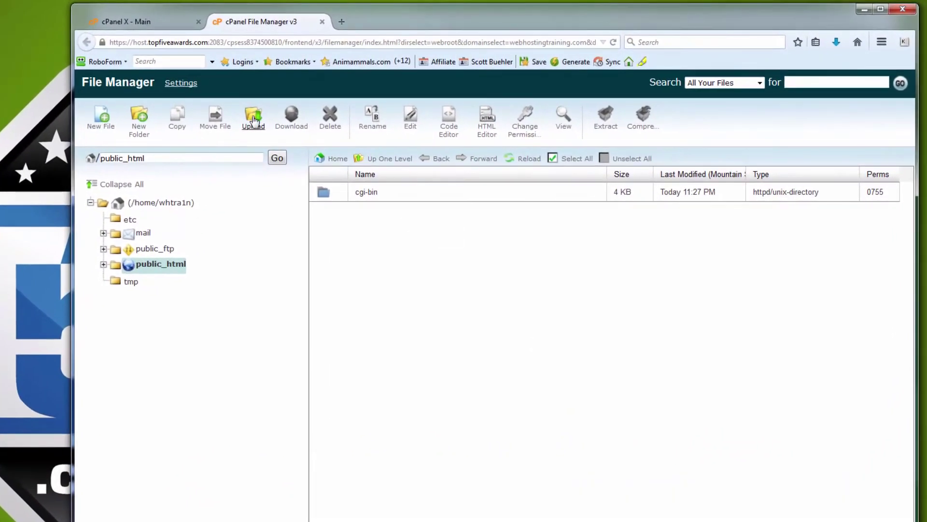
Upload wordpress-4.1.zip from the Desktop to public_html, close the upload page and reload the file listing
{"action": "left_click", "coordinate": [254, 120]}
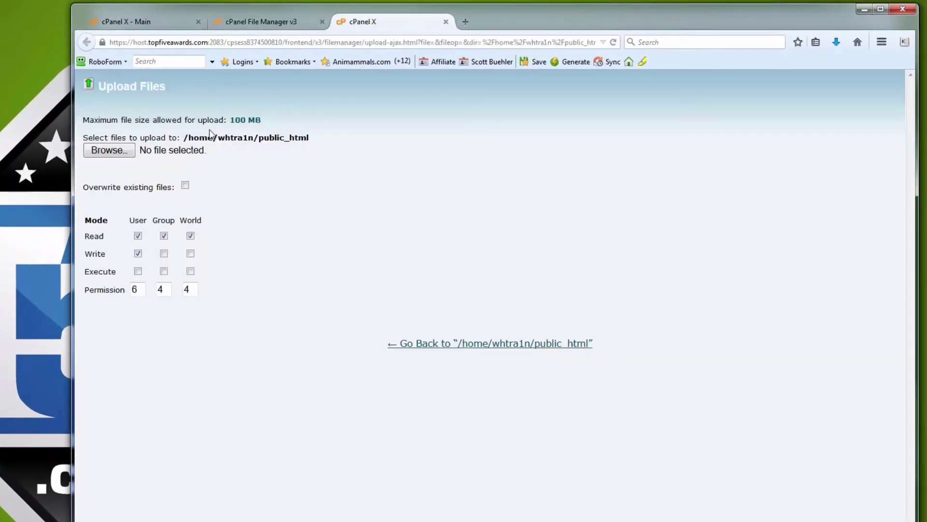
{"action": "left_click", "coordinate": [132, 156]}
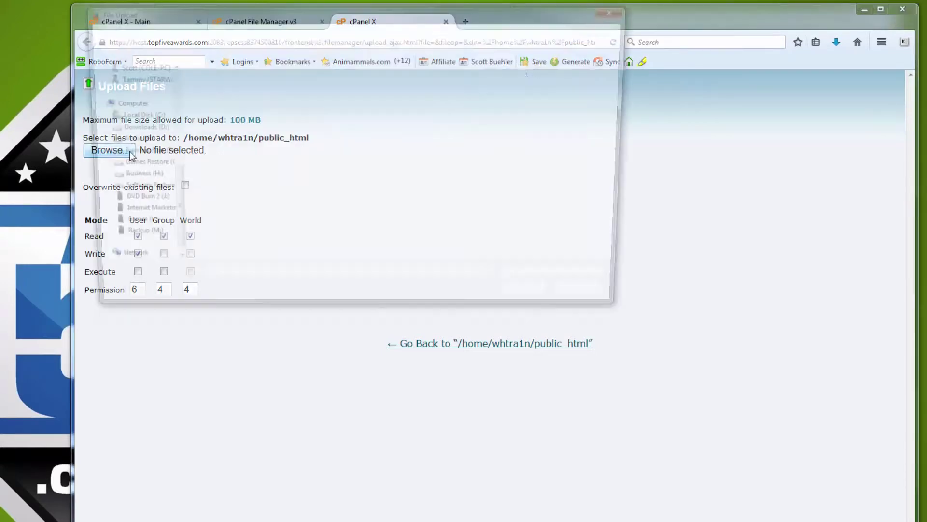
{"action": "left_click", "coordinate": [240, 178]}
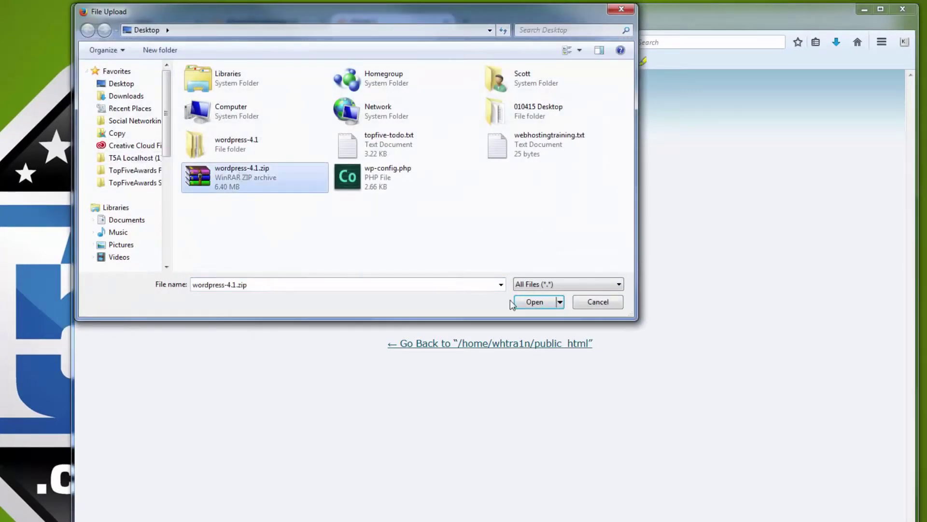
{"action": "left_click", "coordinate": [526, 301]}
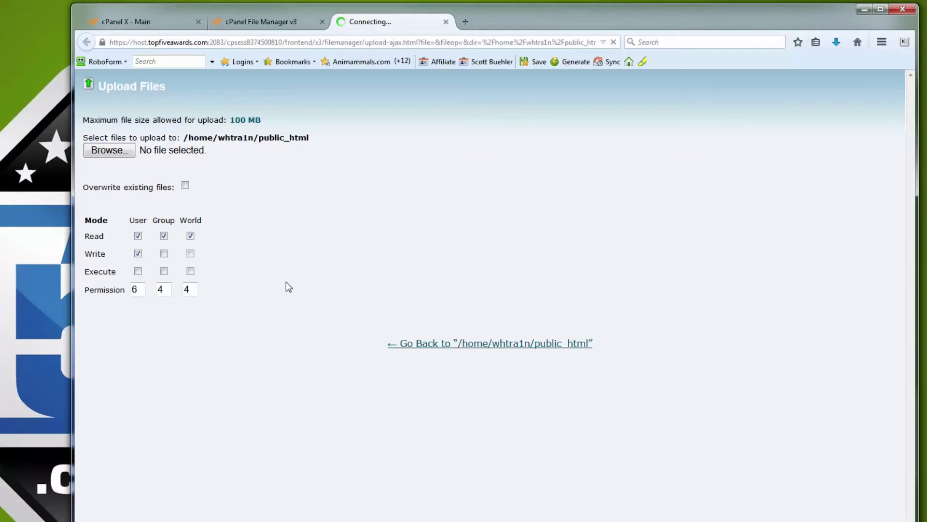
{"action": "left_click", "coordinate": [446, 22]}
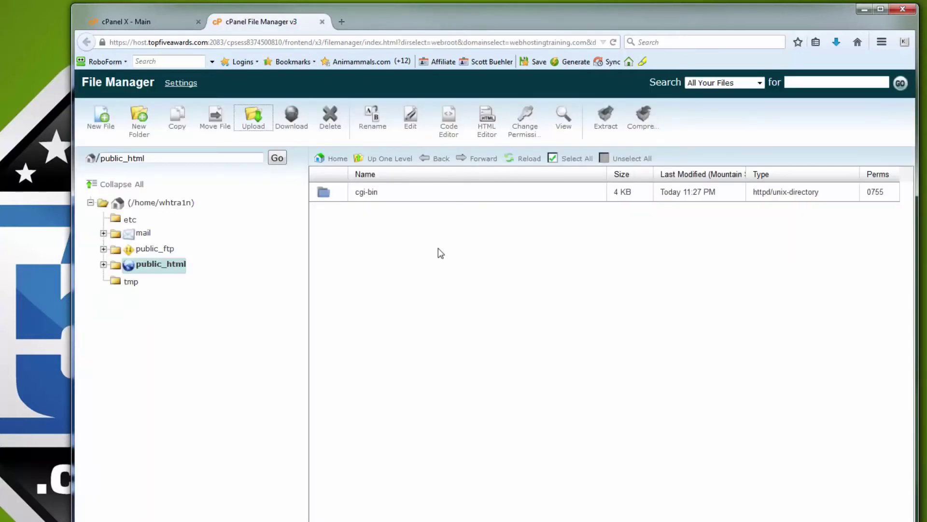
{"action": "left_click", "coordinate": [523, 158]}
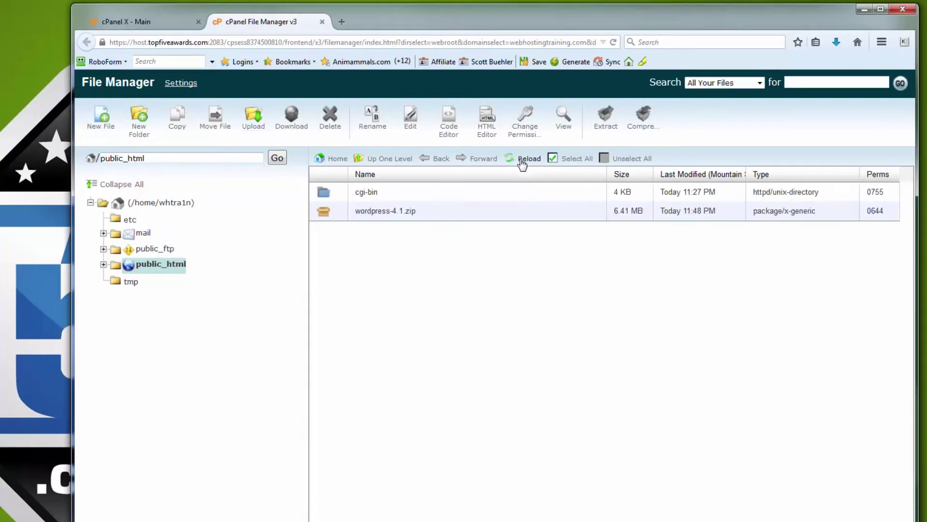
Extract the uploaded wordpress-4.1.zip into /public_html on the server
{"action": "left_click", "coordinate": [428, 213]}
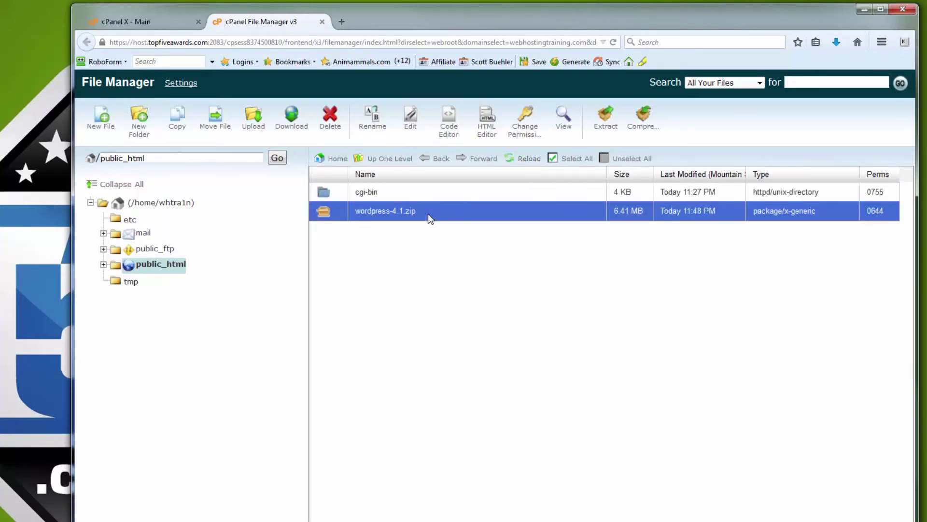
{"action": "right_click", "coordinate": [430, 218]}
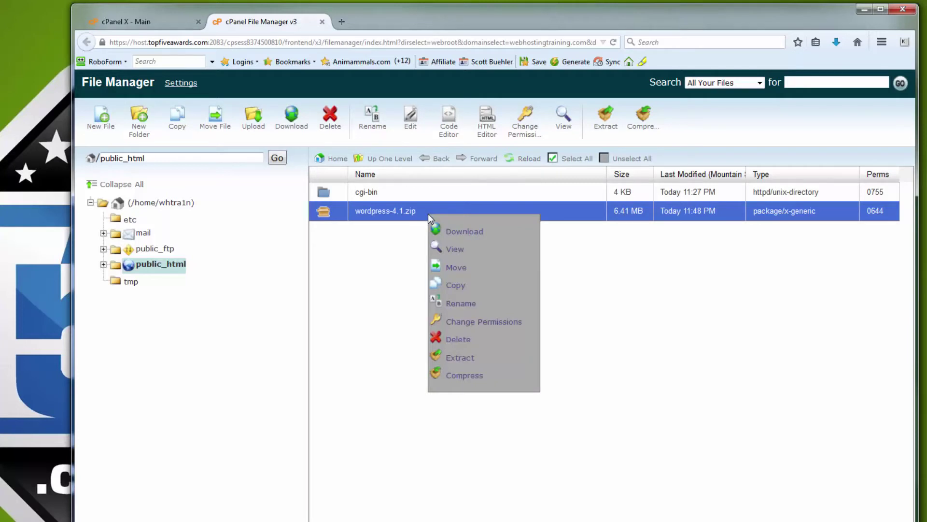
{"action": "left_click", "coordinate": [460, 357]}
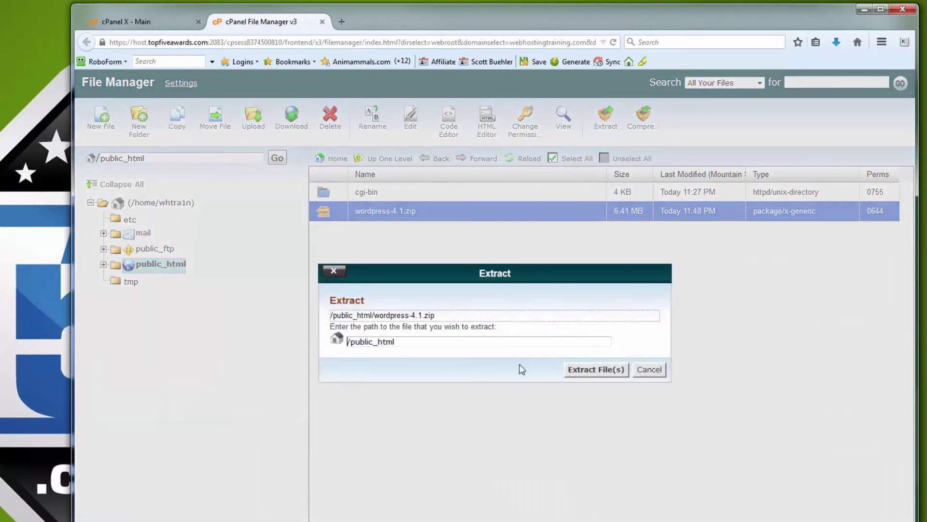
{"action": "left_click", "coordinate": [587, 371]}
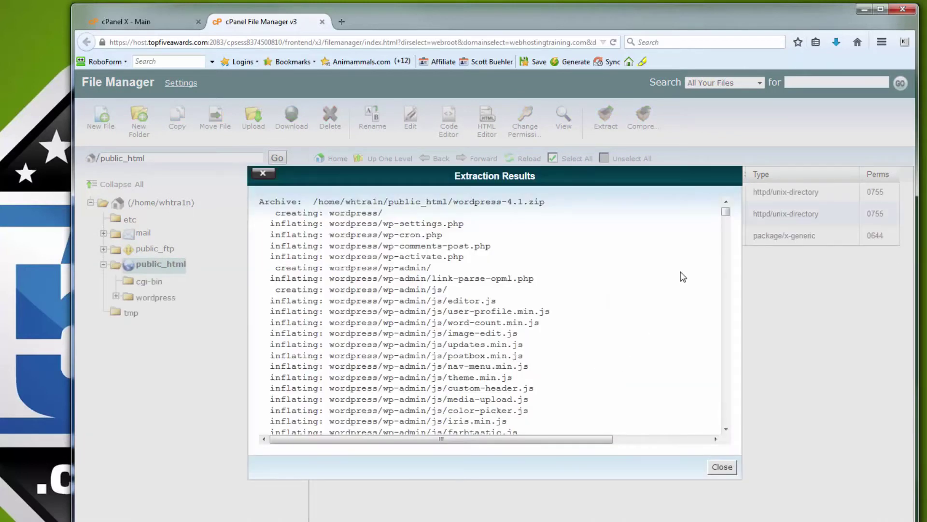
Close the extraction results and delete wordpress-4.1.zip from public_html
{"action": "left_click", "coordinate": [727, 467]}
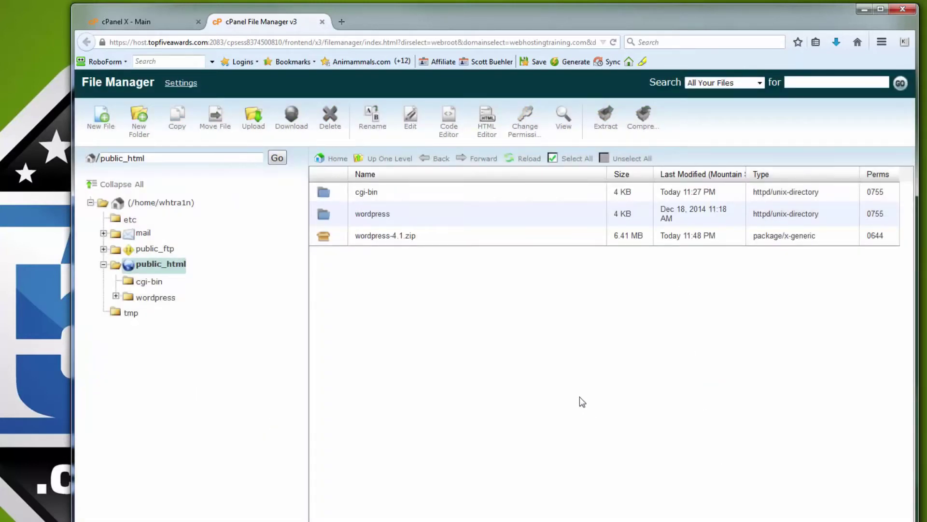
{"action": "left_click", "coordinate": [422, 235]}
{"action": "right_click", "coordinate": [422, 235]}
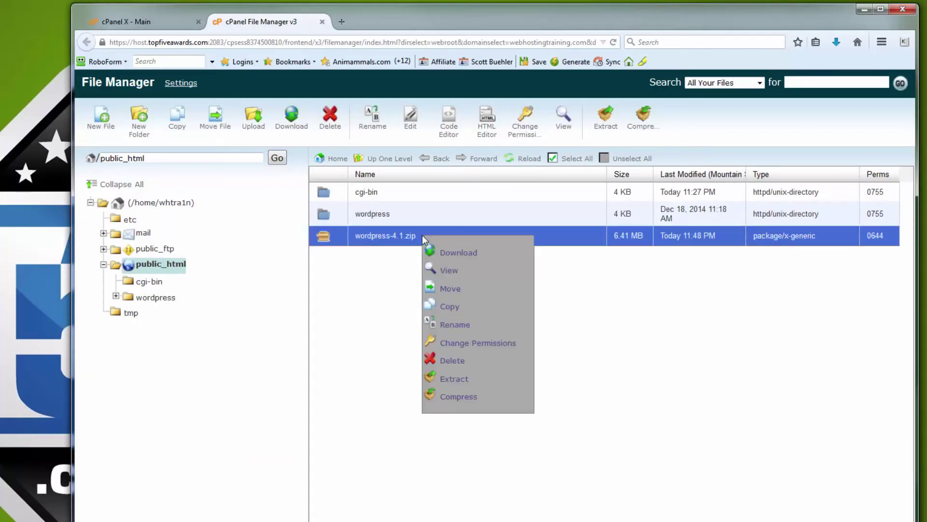
{"action": "left_click", "coordinate": [452, 360]}
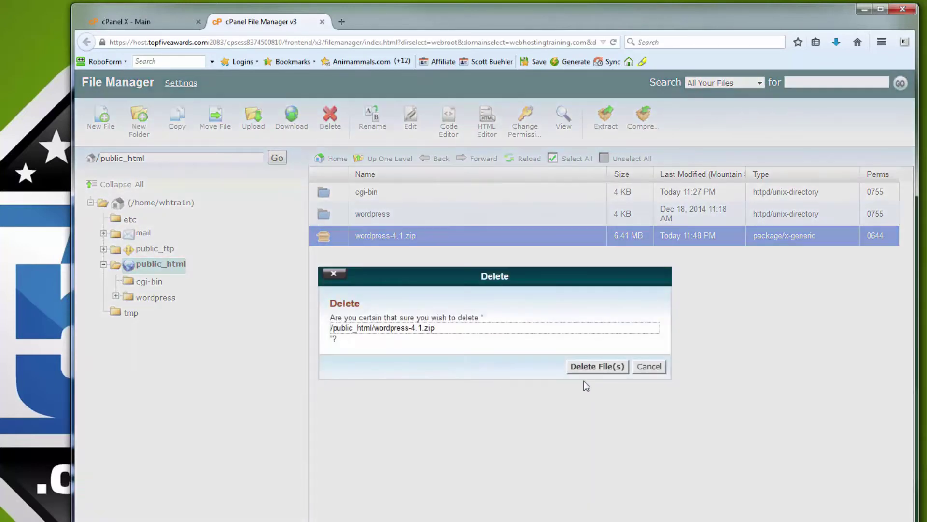
{"action": "left_click", "coordinate": [587, 368]}
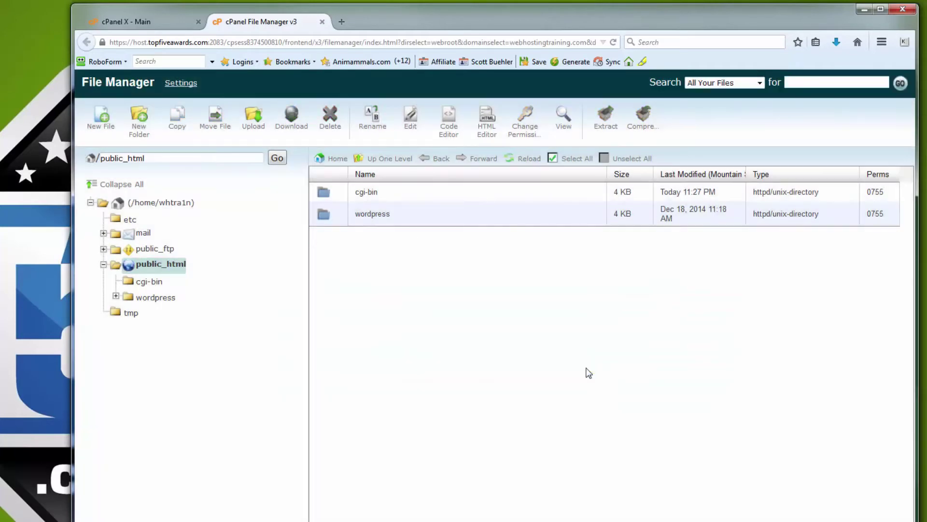
Move all files and folders inside the extracted wordpress folder up into /public_html/
{"action": "double_click", "coordinate": [419, 220]}
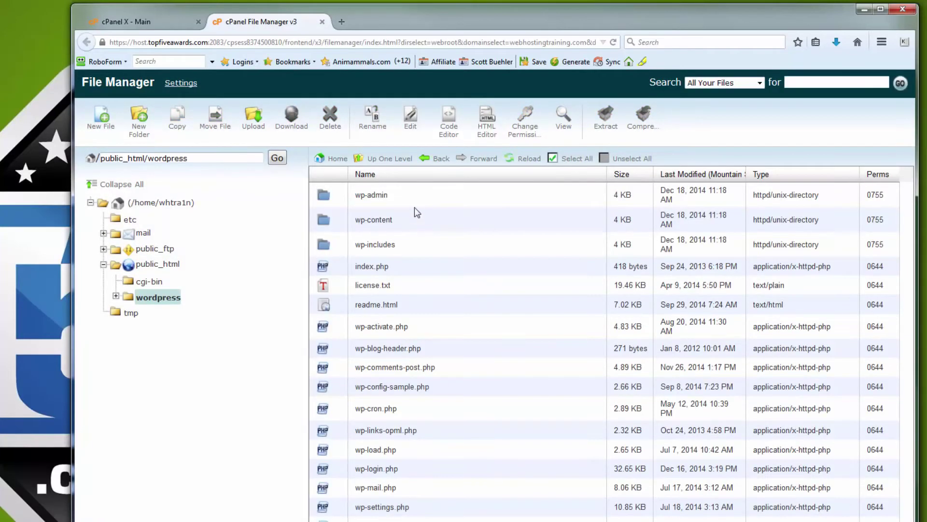
{"action": "left_click", "coordinate": [572, 159]}
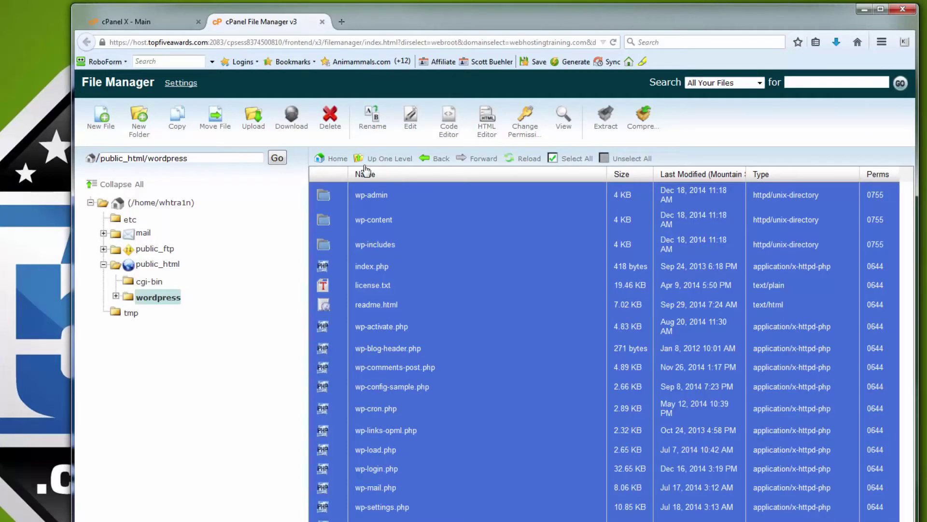
{"action": "left_click", "coordinate": [216, 118]}
{"action": "left_click", "coordinate": [448, 442]}
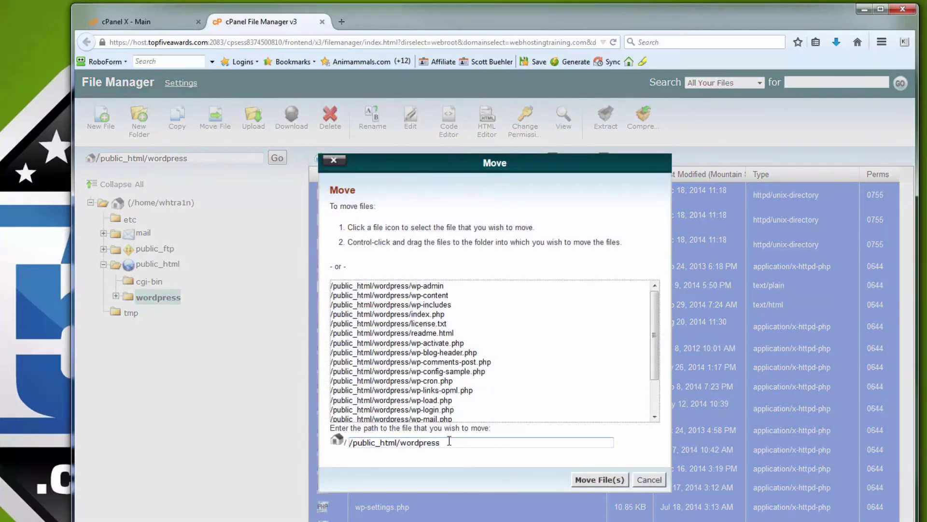
{"action": "key", "text": "BackSpace"}
{"action": "key", "text": "BackSpace"}
{"action": "key", "text": "BackSpace"}
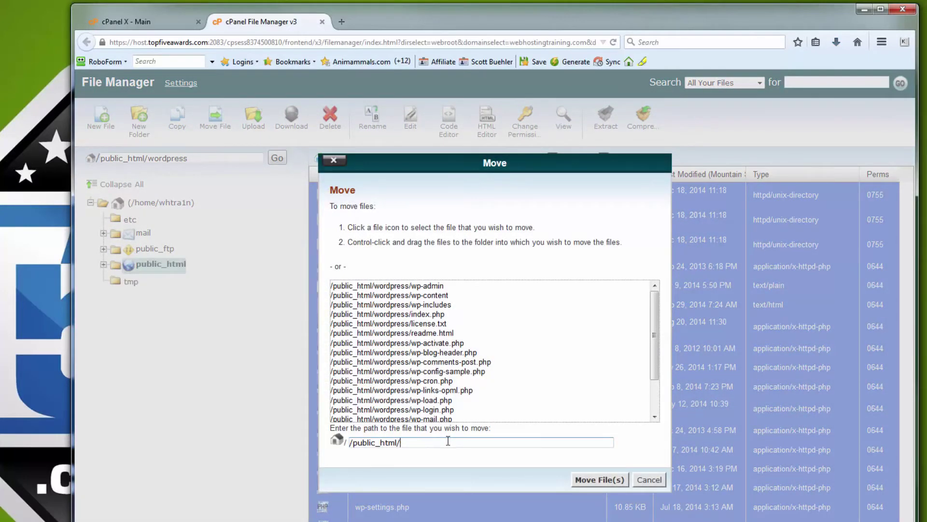
{"action": "left_click", "coordinate": [600, 480]}
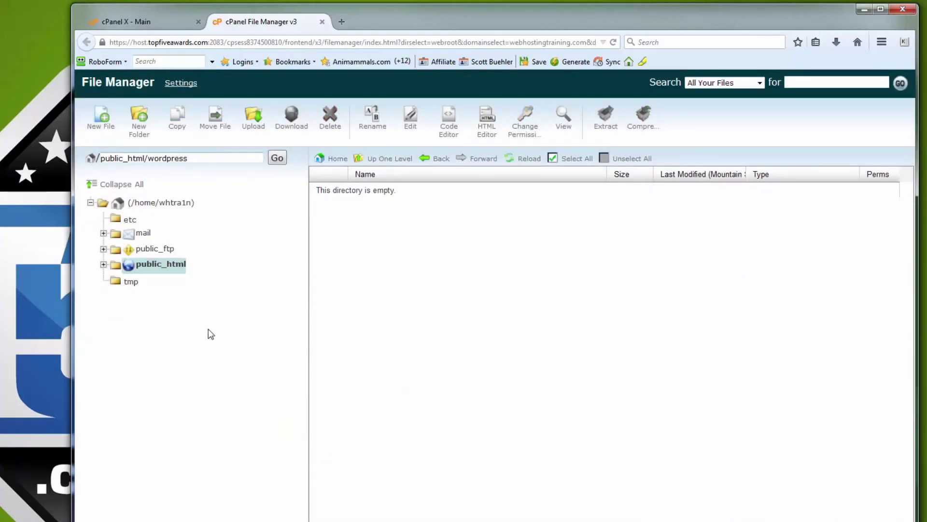
Return to public_html and delete the emptied wordpress folder
{"action": "left_click", "coordinate": [156, 263]}
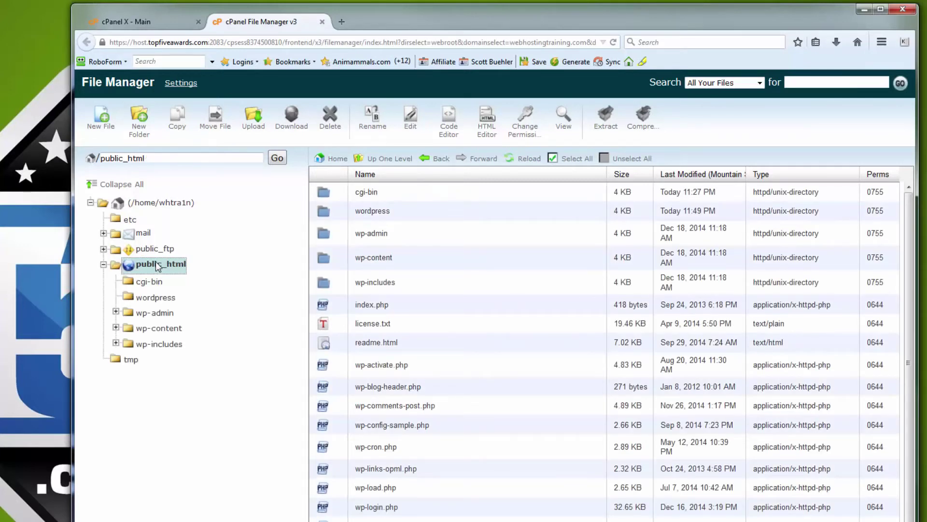
{"action": "right_click", "coordinate": [404, 210]}
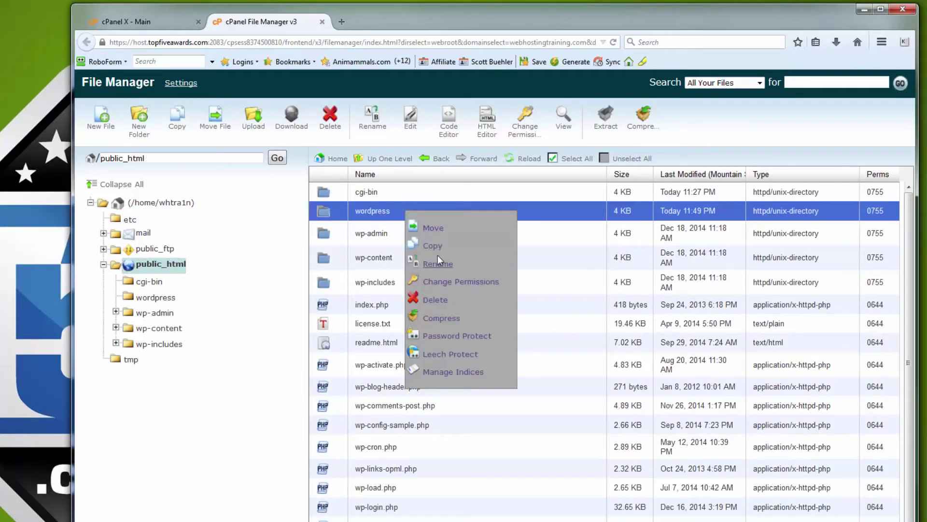
{"action": "left_click", "coordinate": [436, 300]}
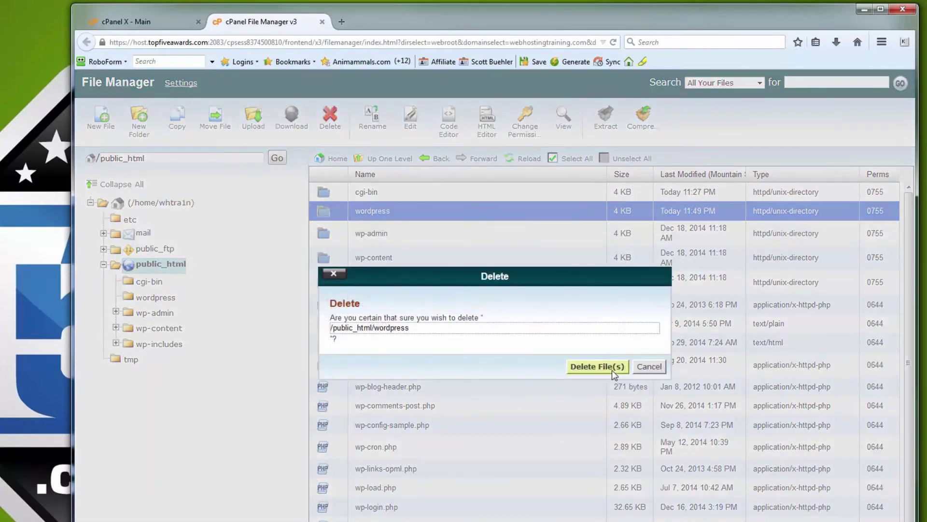
{"action": "left_click", "coordinate": [609, 368]}
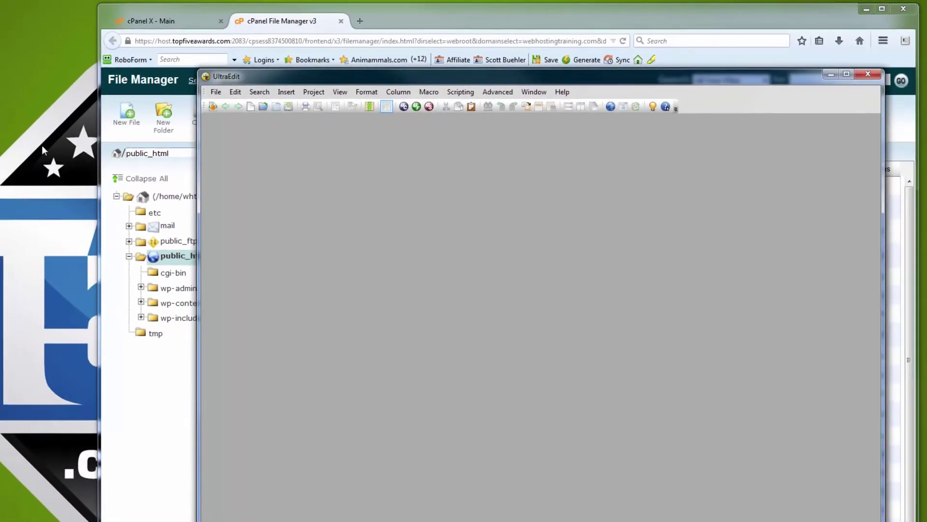
Open the Desktop's wp-config.php in UltraEdit and arrange it side by side with the browser, editor in the left half
{"action": "left_click_drag", "start_coordinate": [175, 149], "coordinate": [416, 180]}
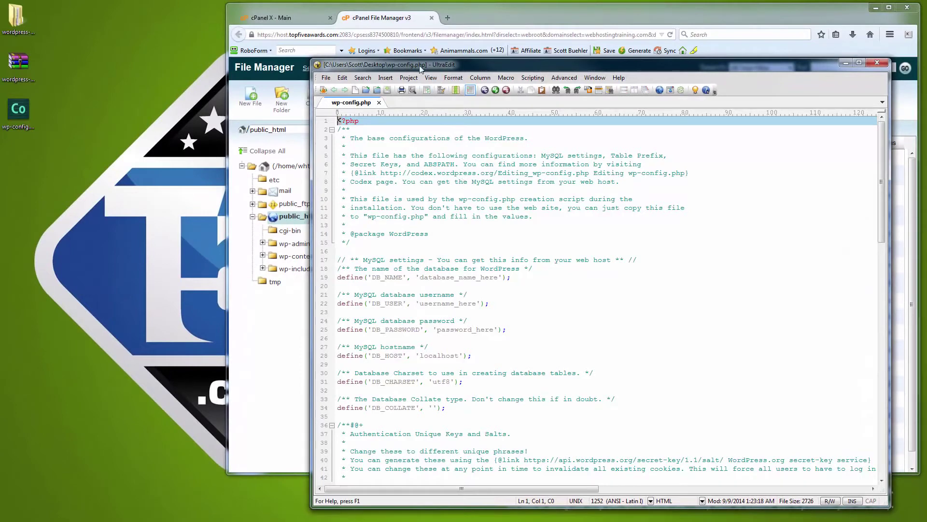
{"action": "left_click_drag", "start_coordinate": [416, 66], "coordinate": [110, 24]}
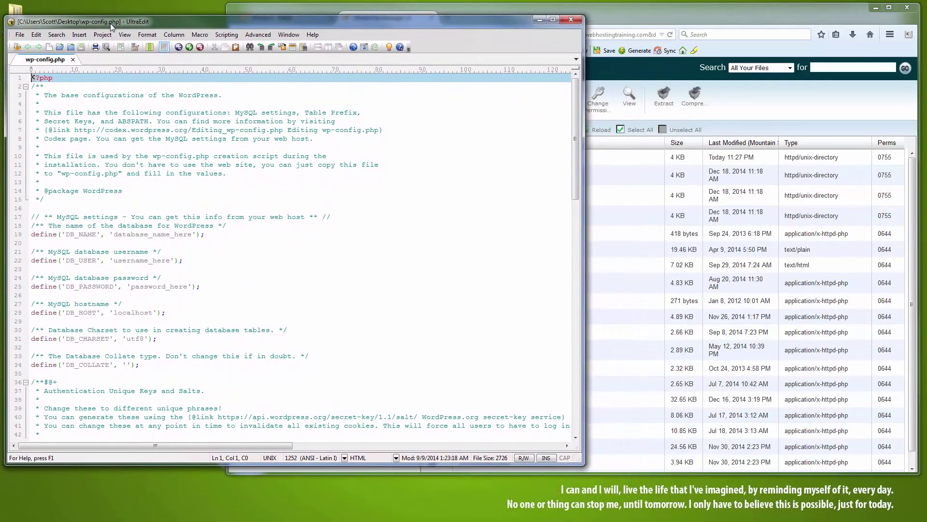
{"action": "left_click", "coordinate": [759, 100]}
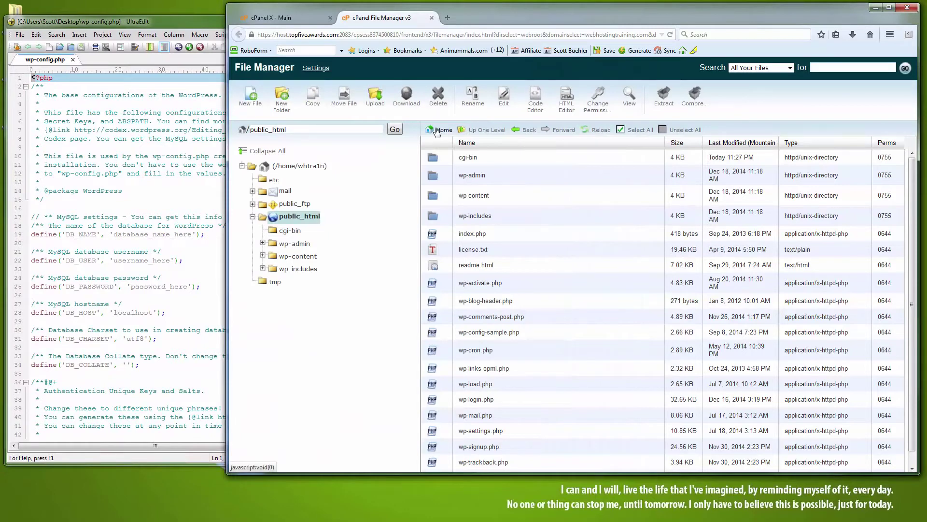
{"action": "key", "text": "super+Right"}
{"action": "left_click", "coordinate": [410, 159]}
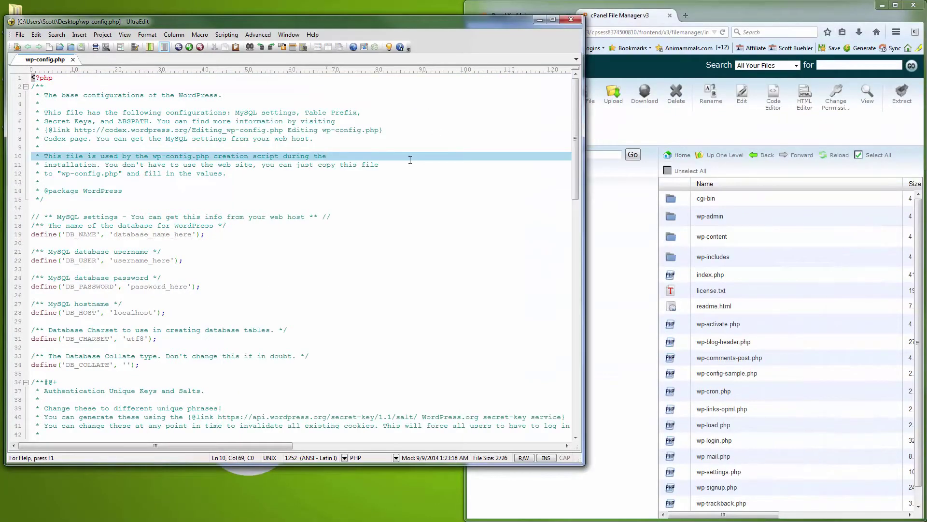
{"action": "key", "text": "super+Left"}
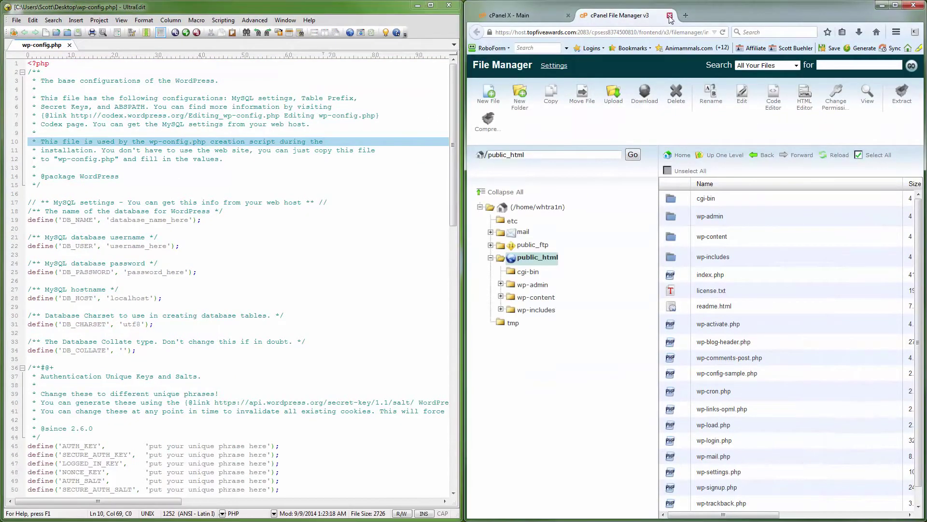
Open MySQL Databases from the cPanel main page and create a new database with the name w0rdpress after the account prefix
{"action": "left_click", "coordinate": [521, 16]}
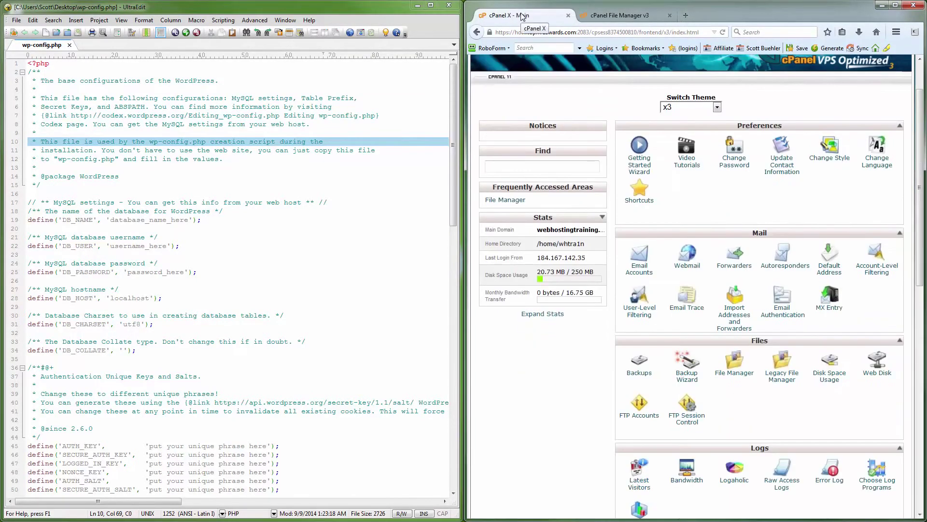
{"action": "scroll", "coordinate": [756, 302], "scroll_direction": "down", "scroll_amount": 5}
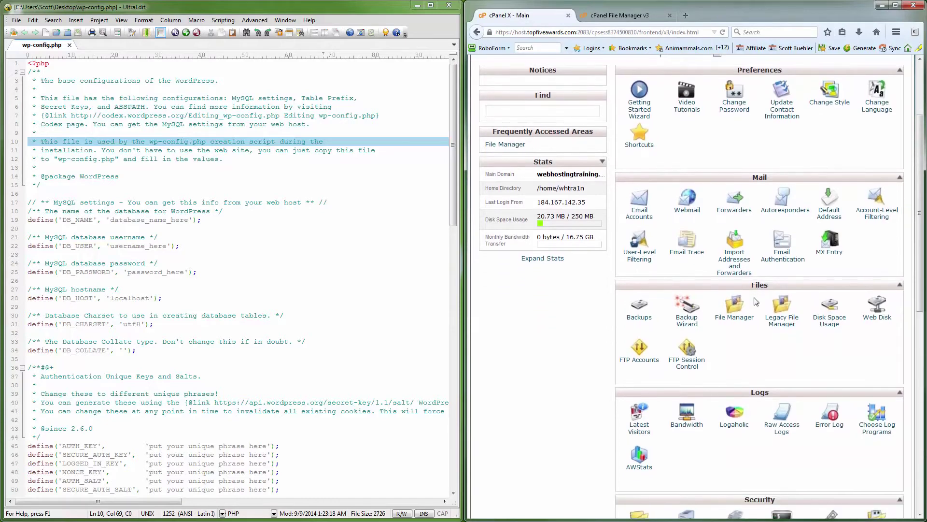
{"action": "scroll", "coordinate": [757, 301], "scroll_direction": "down", "scroll_amount": 4}
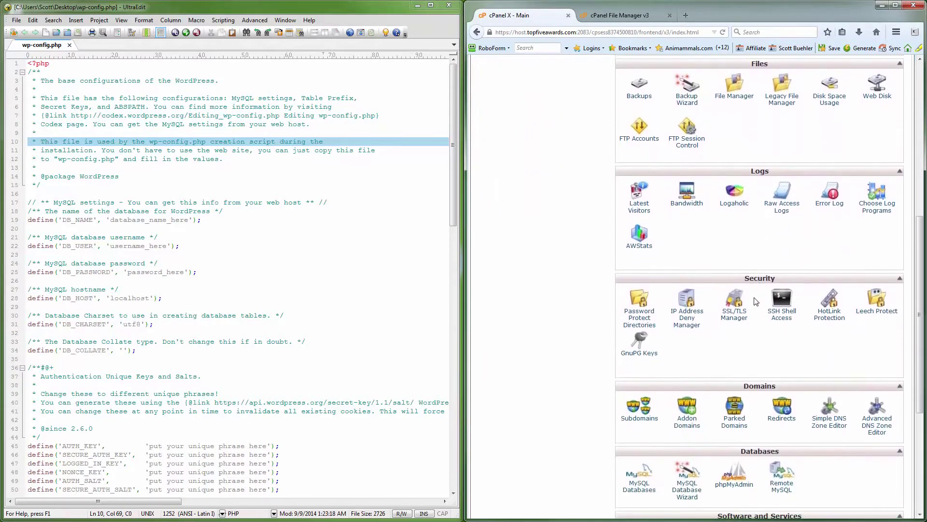
{"action": "scroll", "coordinate": [756, 302], "scroll_direction": "down", "scroll_amount": 1}
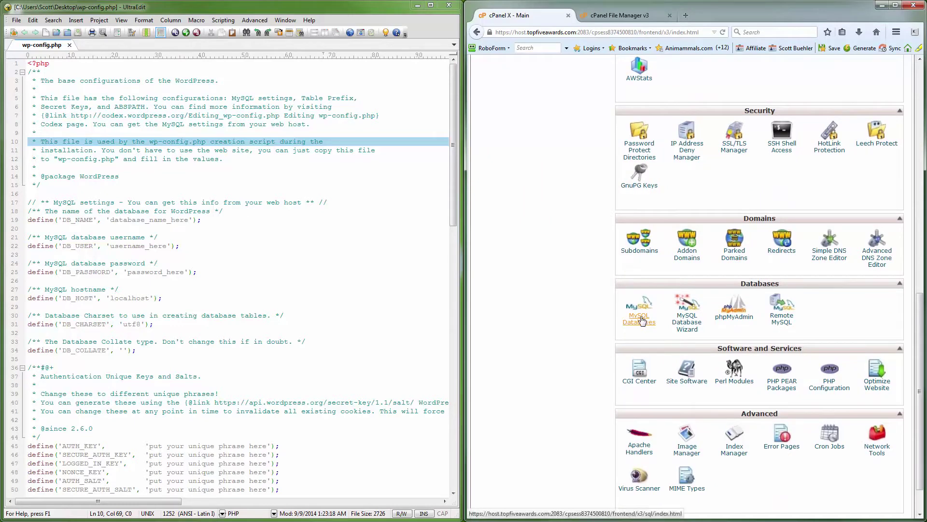
{"action": "left_click", "coordinate": [641, 321]}
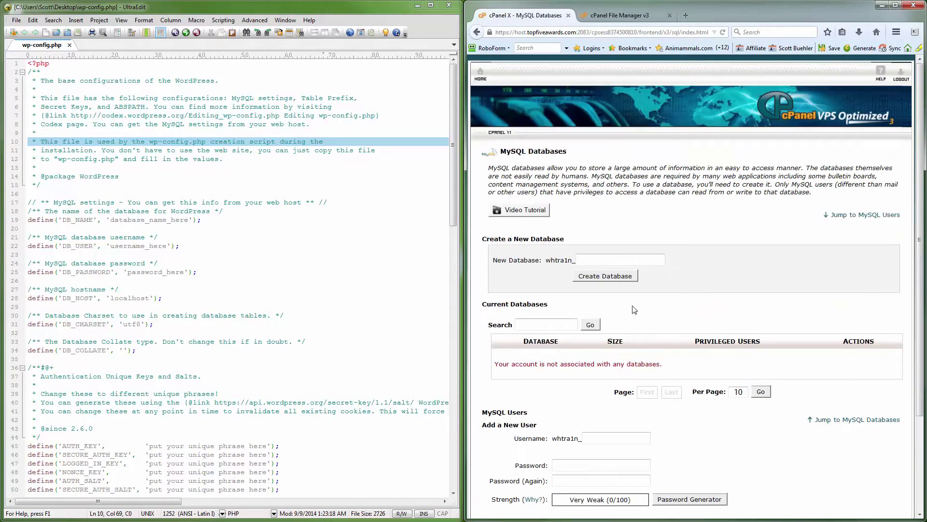
{"action": "left_click", "coordinate": [593, 260]}
{"action": "type", "text": "w0rdpress"}
{"action": "left_click", "coordinate": [602, 277]}
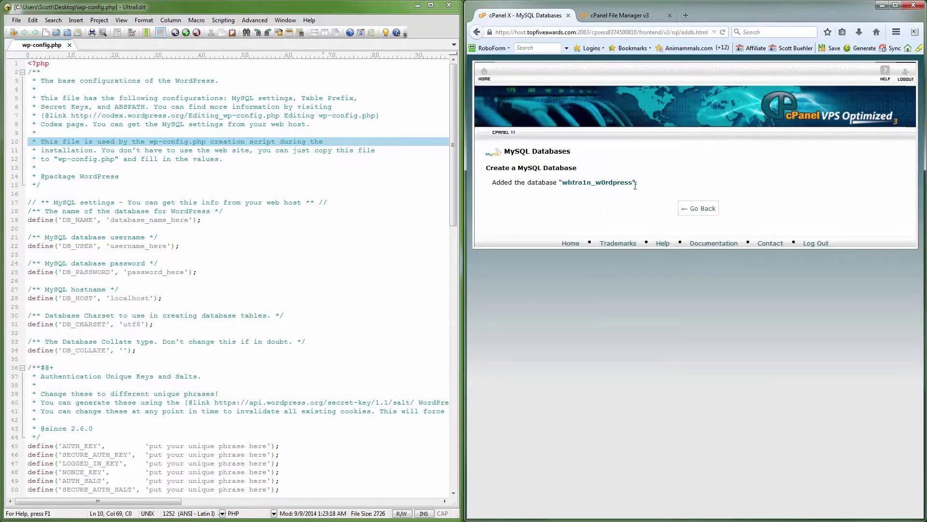
Copy the full name of the new database and replace the DB_NAME placeholder in wp-config.php with it
{"action": "left_click_drag", "start_coordinate": [634, 180], "coordinate": [566, 184]}
{"action": "right_click", "coordinate": [566, 182]}
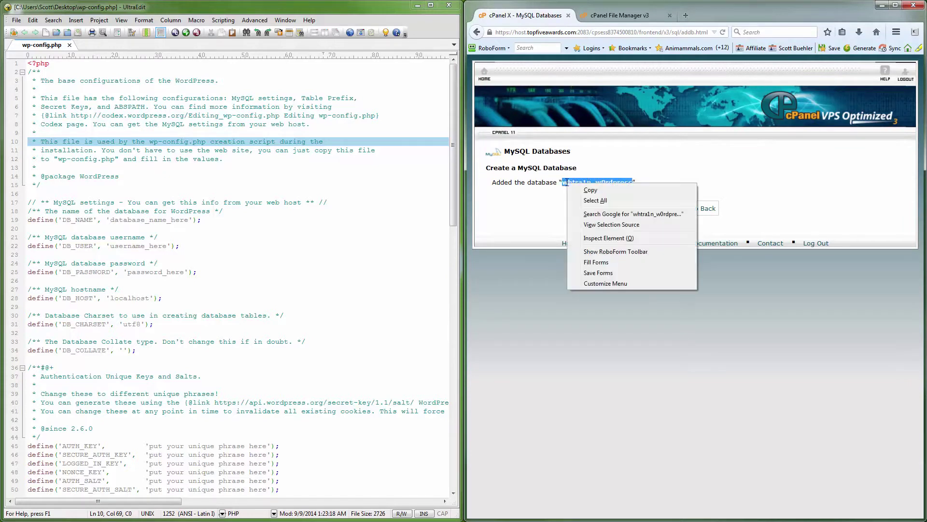
{"action": "left_click", "coordinate": [593, 194]}
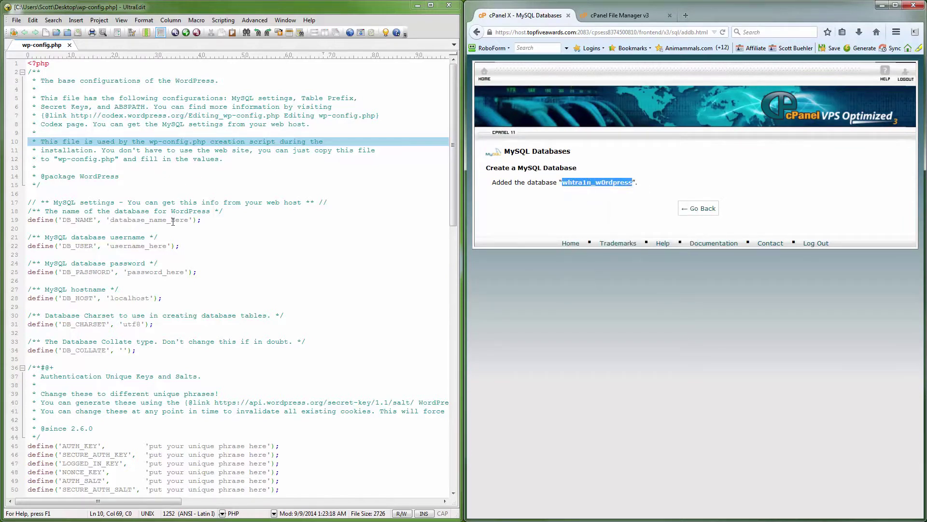
{"action": "left_click_drag", "start_coordinate": [191, 221], "coordinate": [112, 223]}
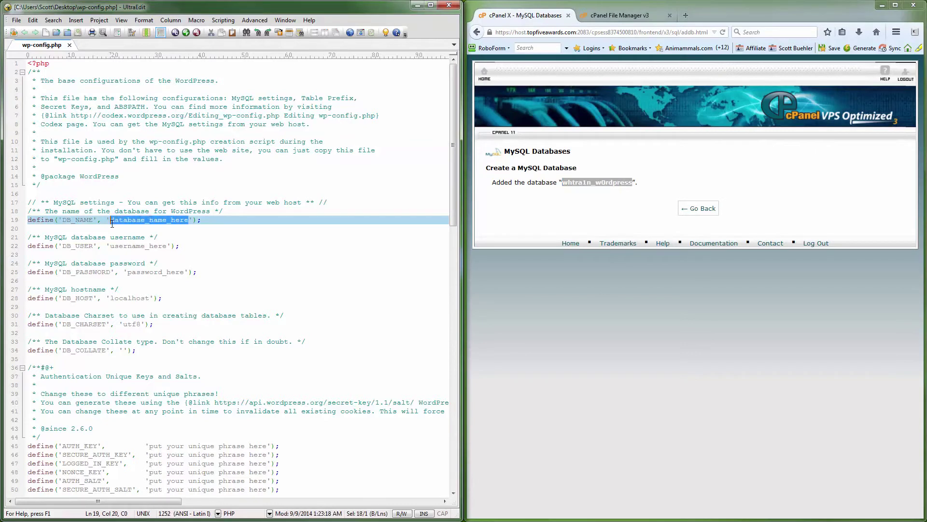
{"action": "key", "text": "ctrl+v"}
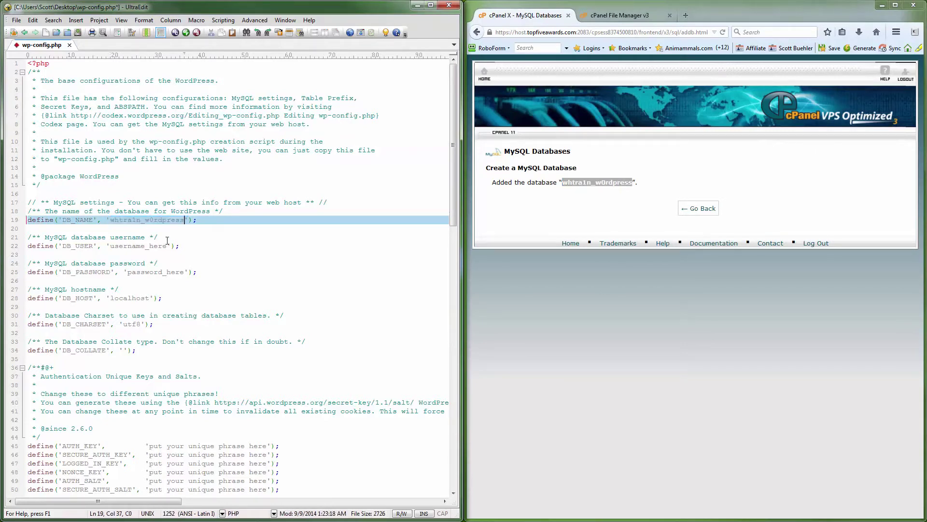
Go back to the MySQL Databases page and enter dem0 as the new MySQL user's username
{"action": "left_click", "coordinate": [700, 209]}
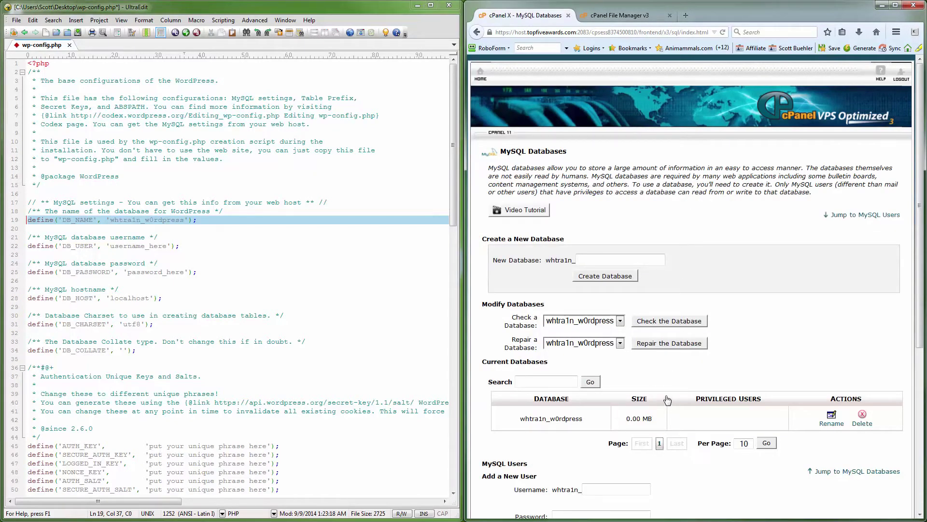
{"action": "scroll", "coordinate": [669, 402], "scroll_direction": "down", "scroll_amount": 3}
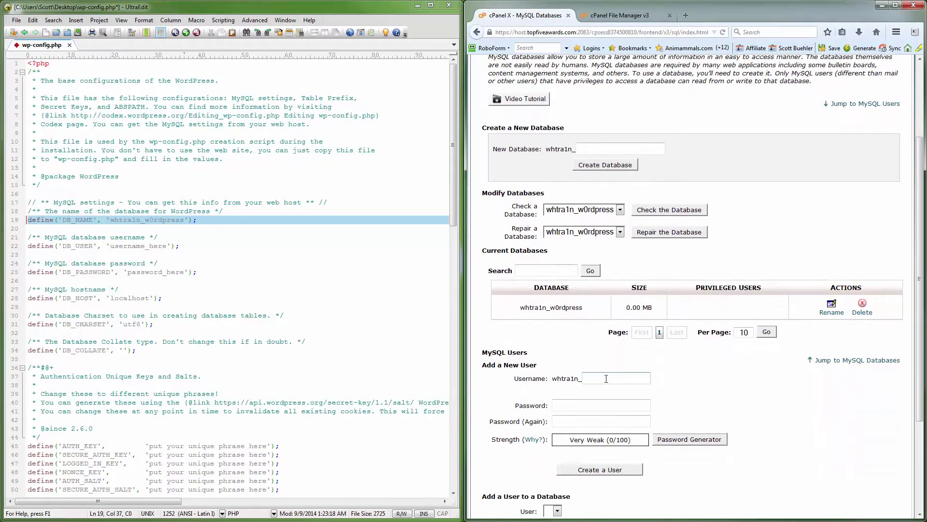
{"action": "left_click", "coordinate": [607, 378]}
{"action": "type", "text": "dem0"}
Set the password generator's length to 16 and generate a new password for the MySQL user
{"action": "left_click", "coordinate": [675, 437]}
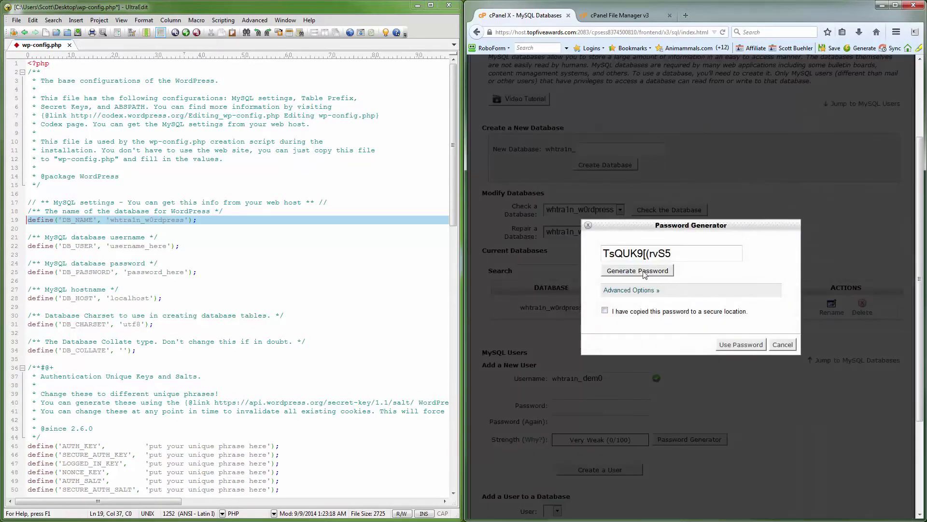
{"action": "left_click", "coordinate": [640, 292]}
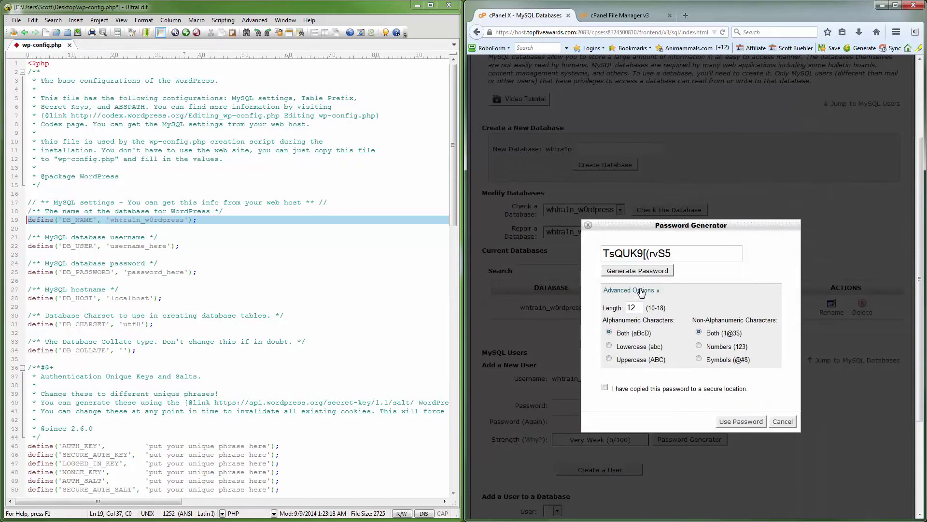
{"action": "left_click_drag", "start_coordinate": [639, 307], "coordinate": [622, 308]}
{"action": "type", "text": "1"}
{"action": "left_click", "coordinate": [652, 274]}
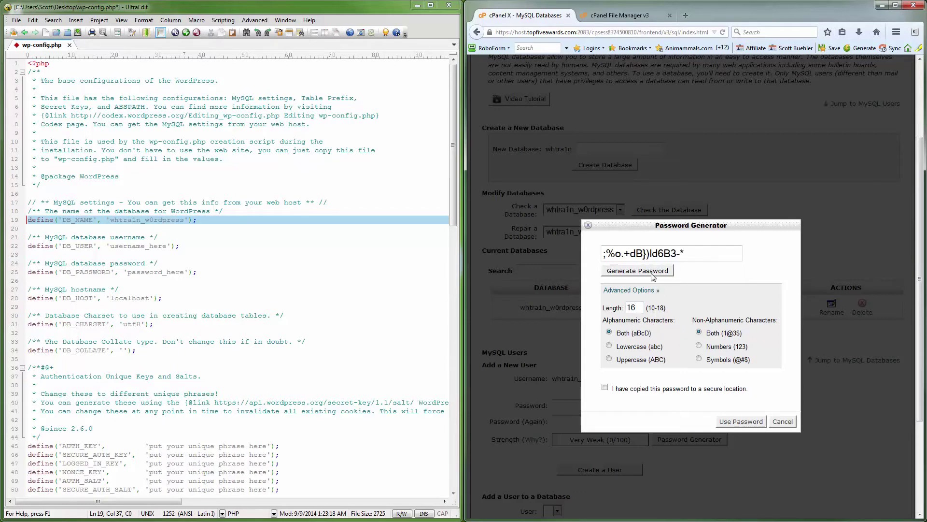
{"action": "left_click", "coordinate": [653, 274]}
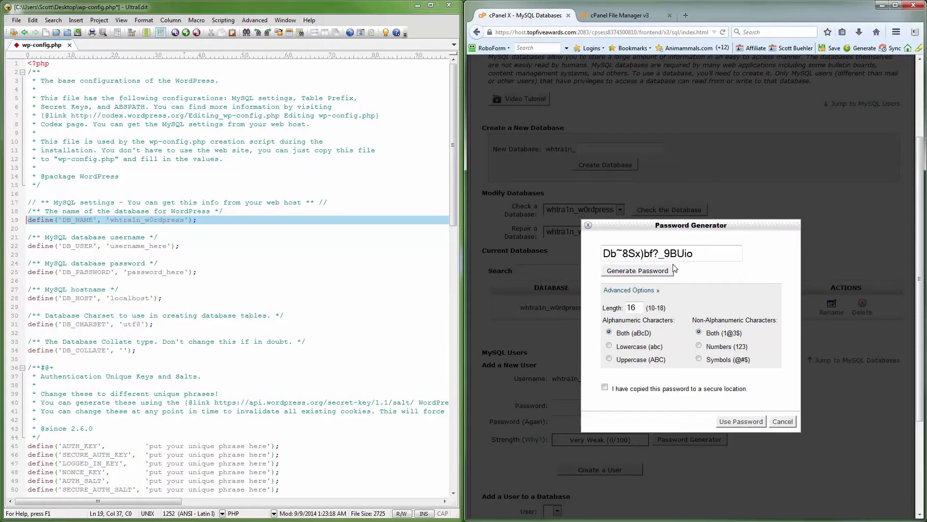
Copy the generated password, close the generator without applying it, and paste the password into both password fields of the new MySQL user
{"action": "left_click_drag", "start_coordinate": [694, 253], "coordinate": [604, 253]}
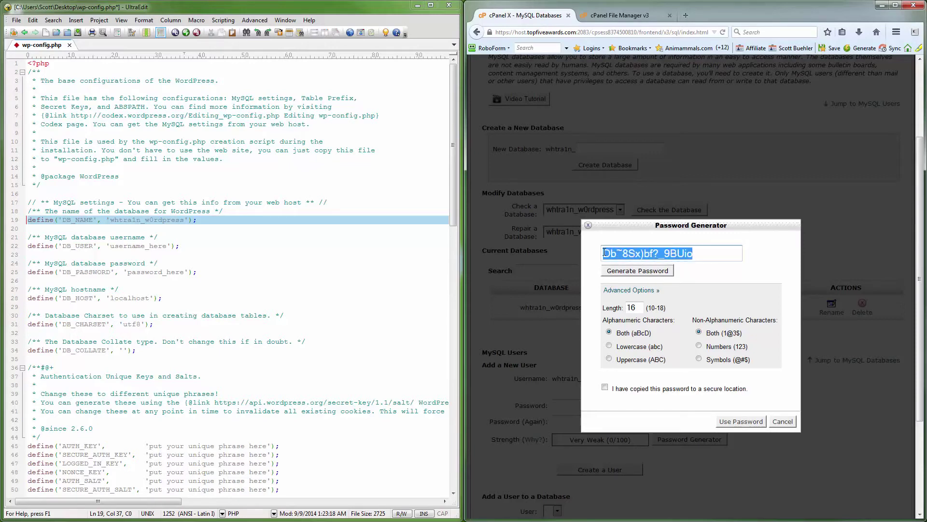
{"action": "right_click", "coordinate": [614, 253]}
{"action": "left_click", "coordinate": [644, 286]}
{"action": "left_click", "coordinate": [782, 421]}
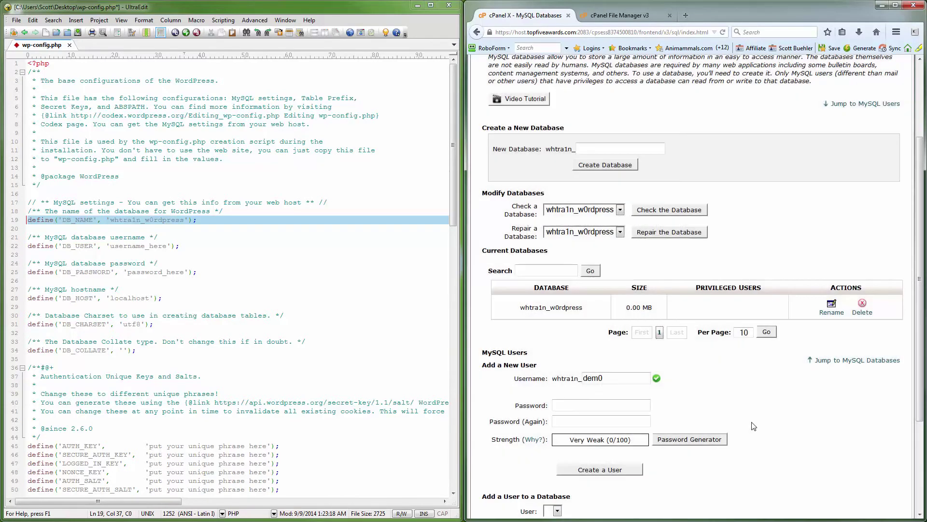
{"action": "left_click", "coordinate": [562, 405]}
{"action": "key", "text": "ctrl+v"}
{"action": "key", "text": "ctrl+v"}
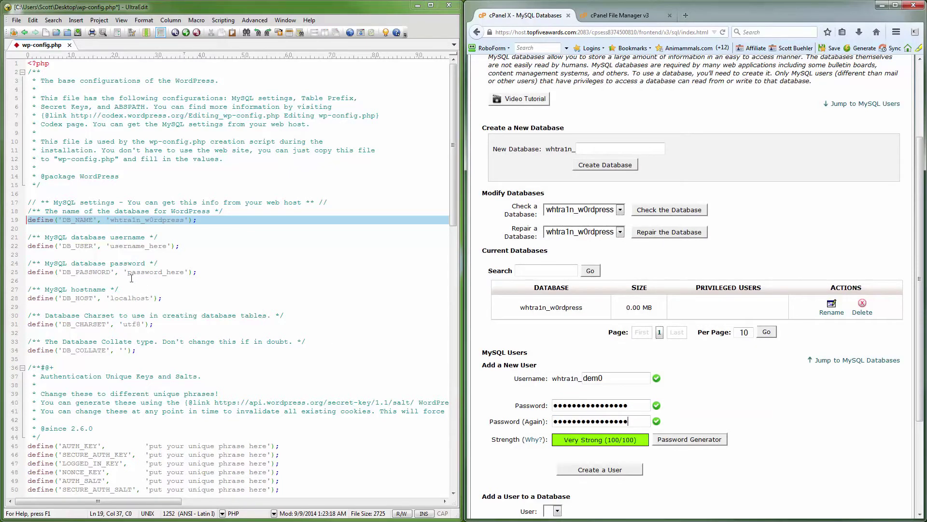
In wp-config.php, replace the DB_PASSWORD placeholder with the copied password and the DB_USER placeholder with the account prefix plus dem0, and save
{"action": "left_click_drag", "start_coordinate": [130, 272], "coordinate": [184, 272]}
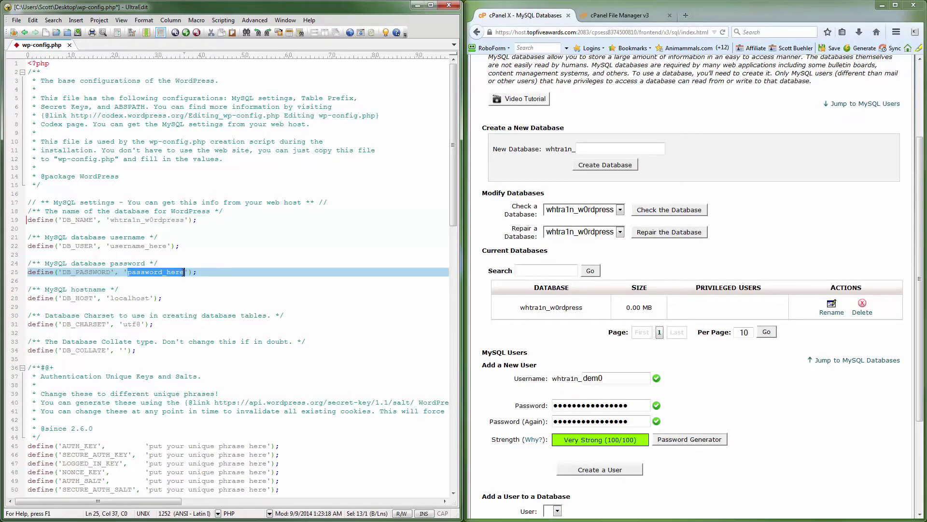
{"action": "key", "text": "ctrl+v"}
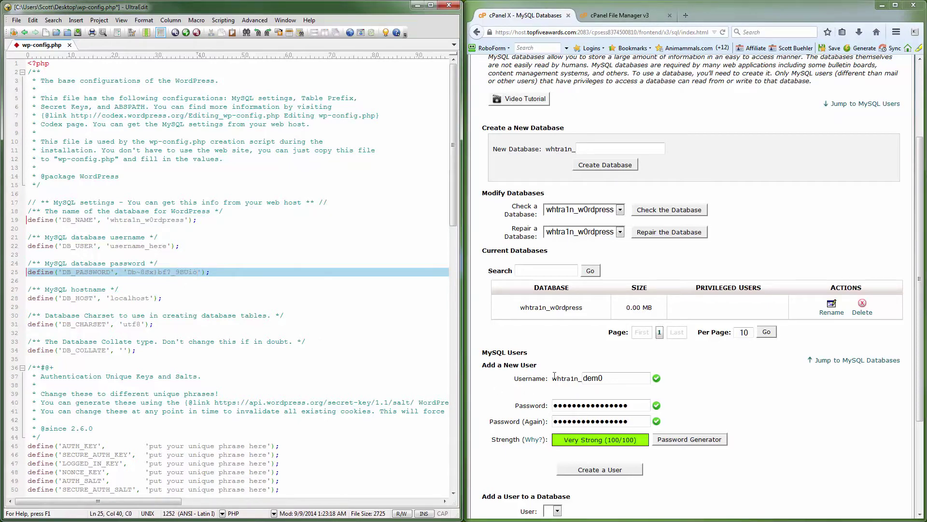
{"action": "left_click_drag", "start_coordinate": [553, 379], "coordinate": [581, 380]}
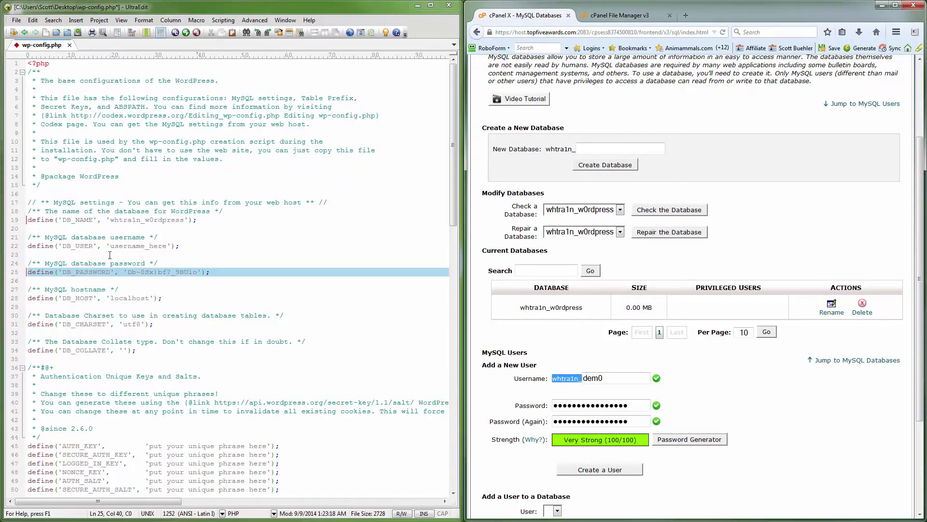
{"action": "left_click_drag", "start_coordinate": [111, 247], "coordinate": [167, 247]}
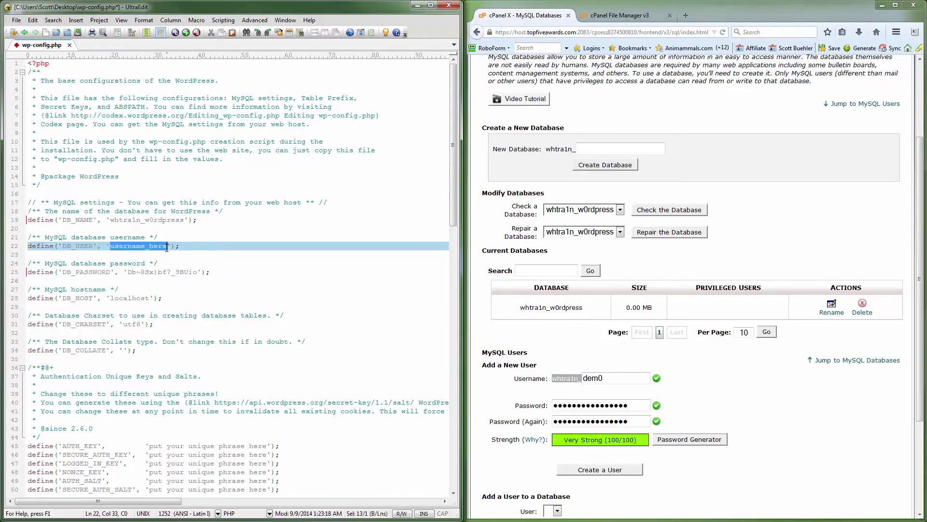
{"action": "key", "text": "ctrl+v"}
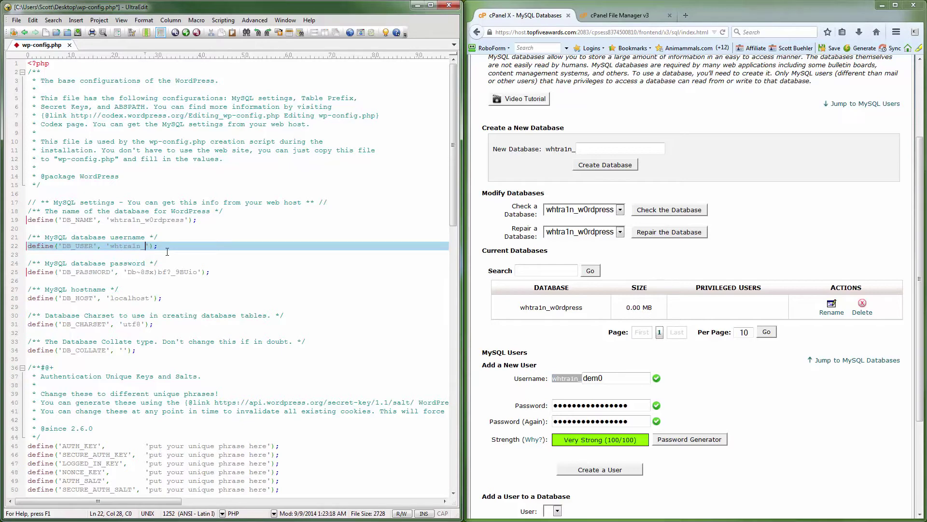
{"action": "type", "text": "dem0"}
{"action": "key", "text": "ctrl+s"}
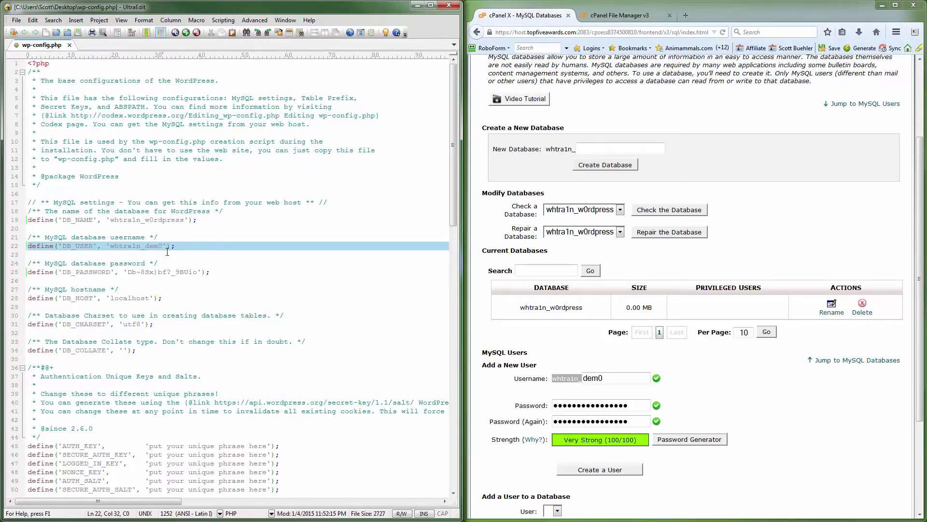
Create the dem0 MySQL user from the filled-in form and return to the MySQL Databases page
{"action": "left_click", "coordinate": [605, 471]}
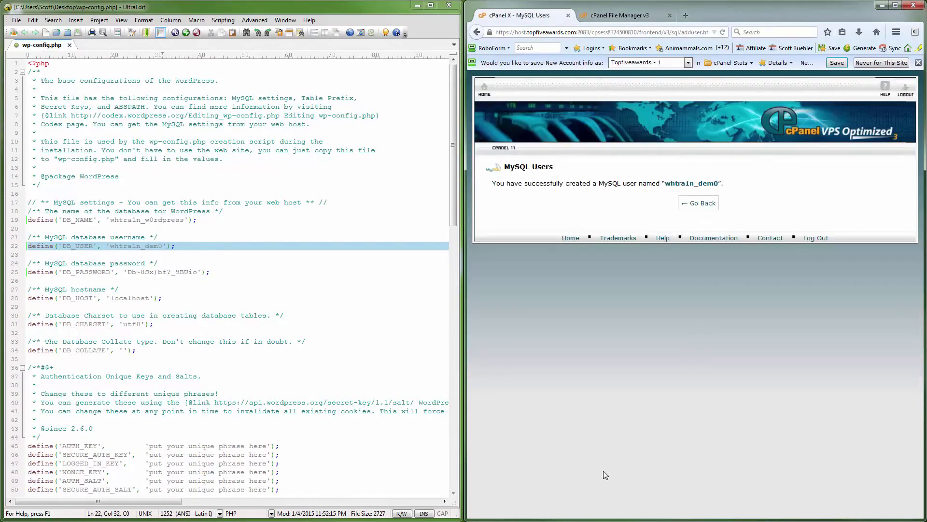
{"action": "left_click", "coordinate": [714, 204]}
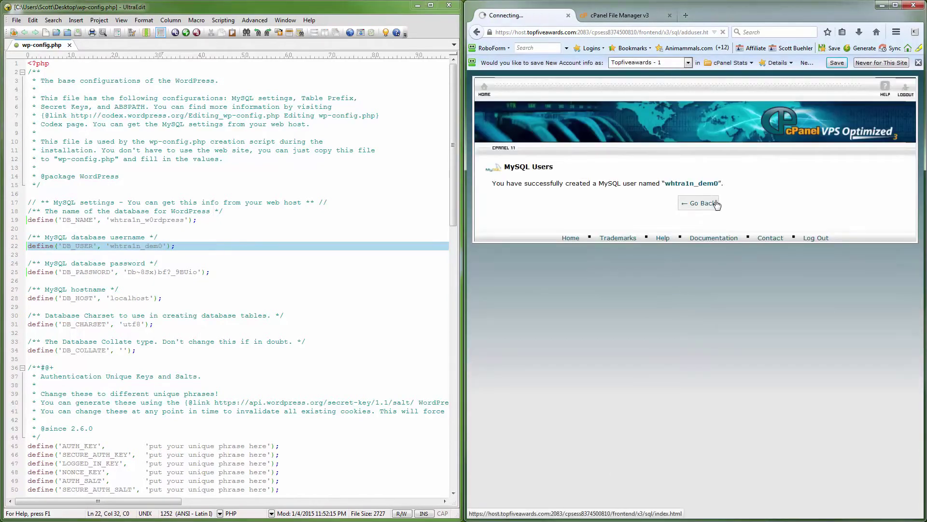
Add the dem0 user to the w0rdpress database with all privileges and go back to the MySQL Databases page
{"action": "scroll", "coordinate": [728, 359], "scroll_direction": "down", "scroll_amount": 2}
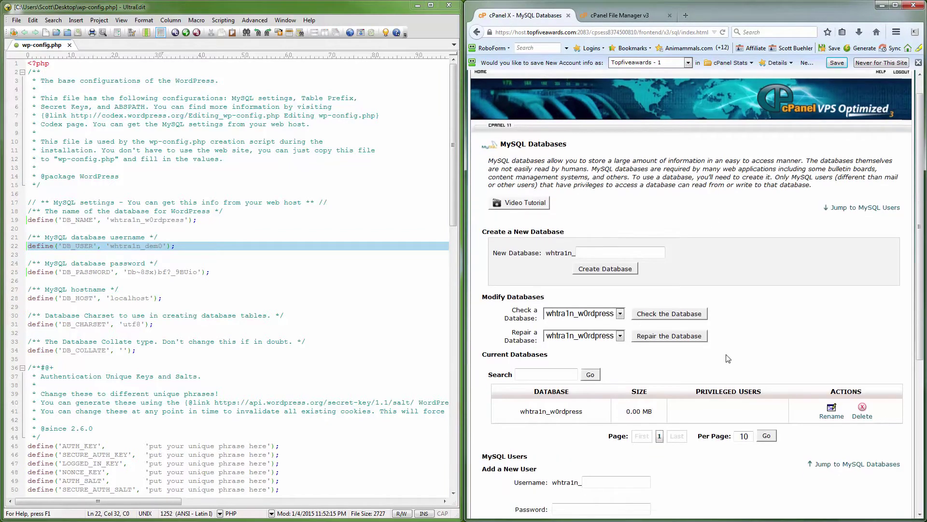
{"action": "scroll", "coordinate": [727, 359], "scroll_direction": "down", "scroll_amount": 4}
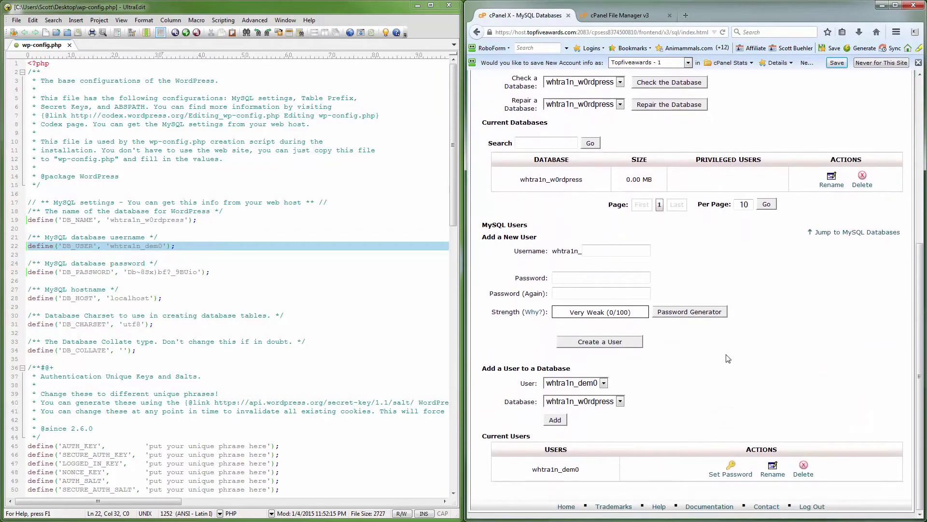
{"action": "left_click_drag", "start_coordinate": [483, 375], "coordinate": [613, 372]}
{"action": "left_click", "coordinate": [614, 372]}
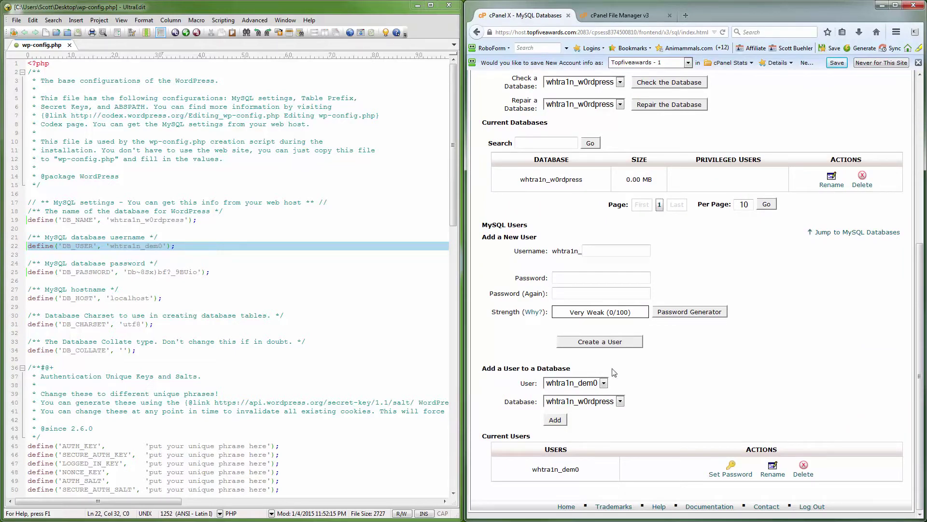
{"action": "left_click", "coordinate": [556, 419]}
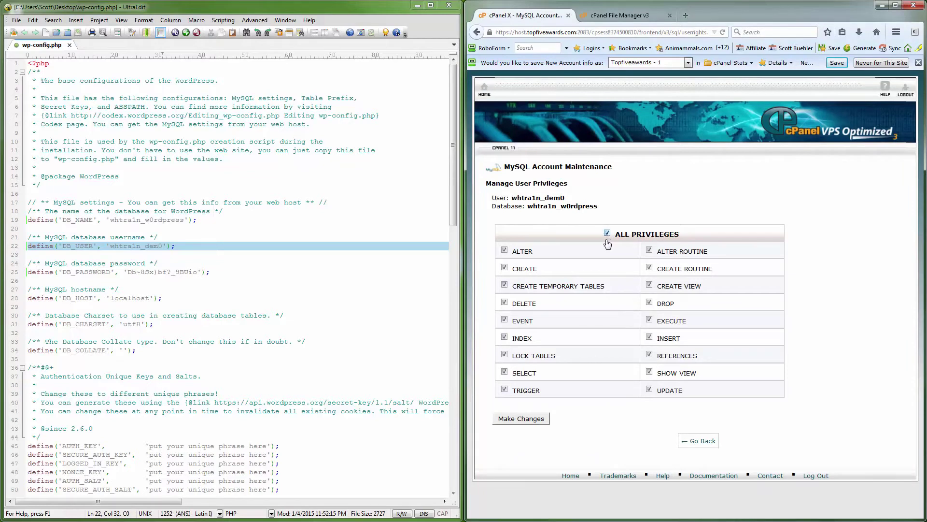
{"action": "left_click", "coordinate": [516, 419]}
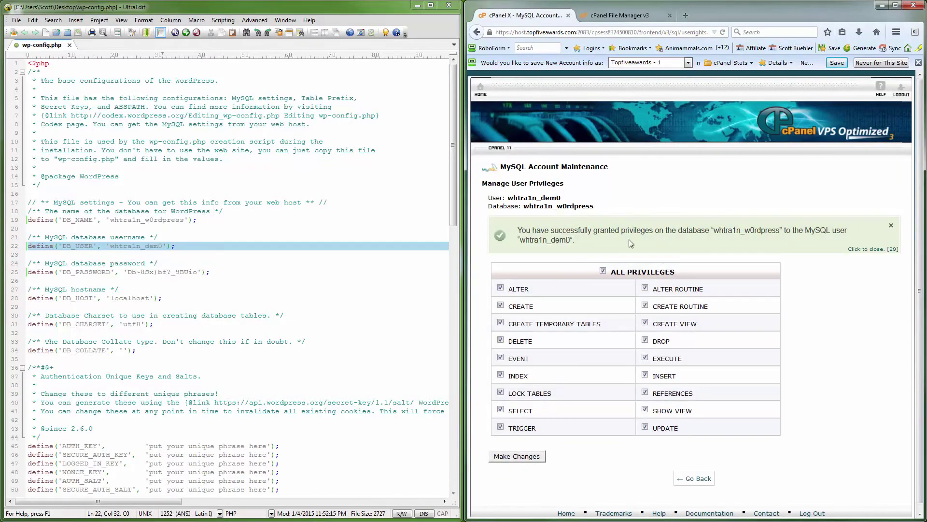
{"action": "left_click_drag", "start_coordinate": [519, 230], "coordinate": [579, 243]}
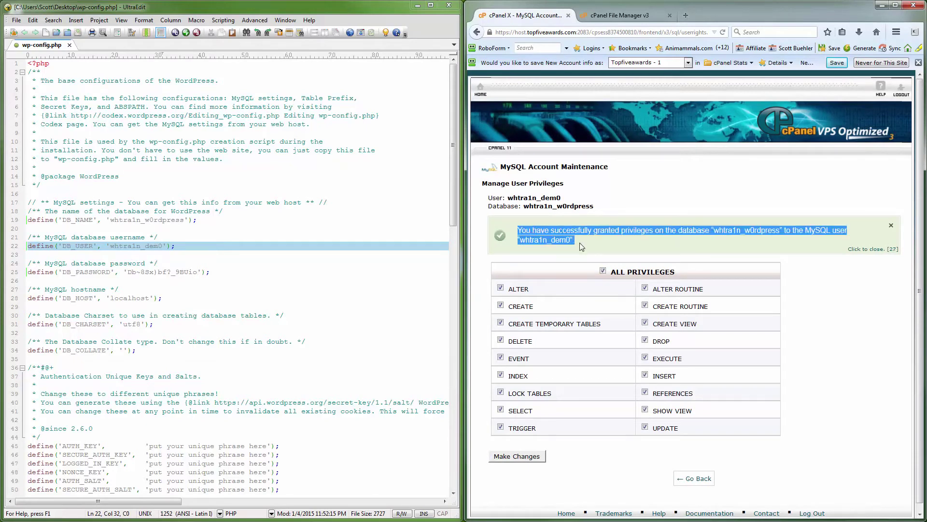
{"action": "left_click", "coordinate": [694, 479]}
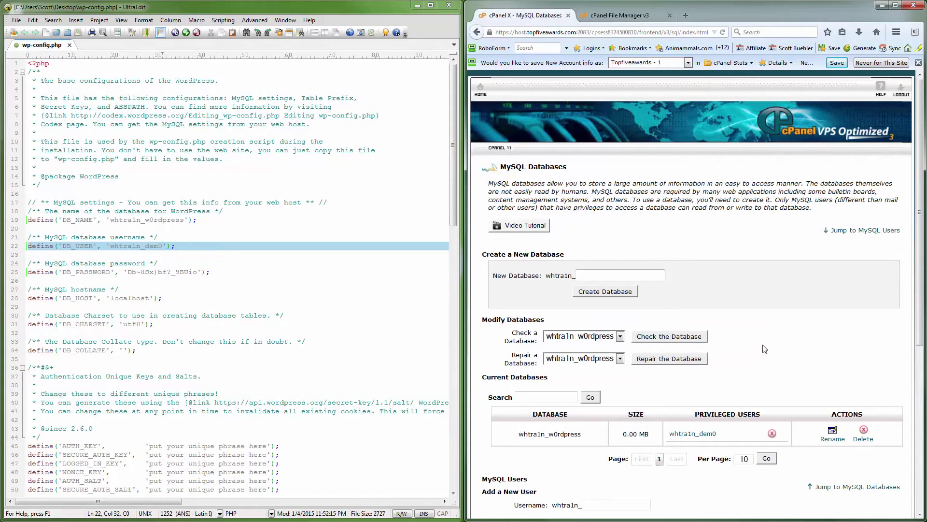
Switch to the File Manager and delete wp-config-sample.php from public_html
{"action": "left_click", "coordinate": [598, 17]}
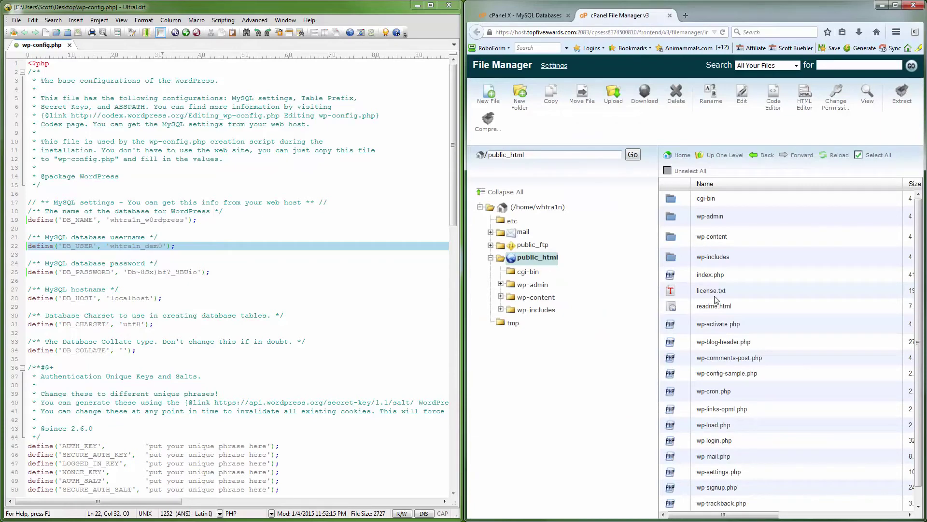
{"action": "left_click", "coordinate": [764, 377]}
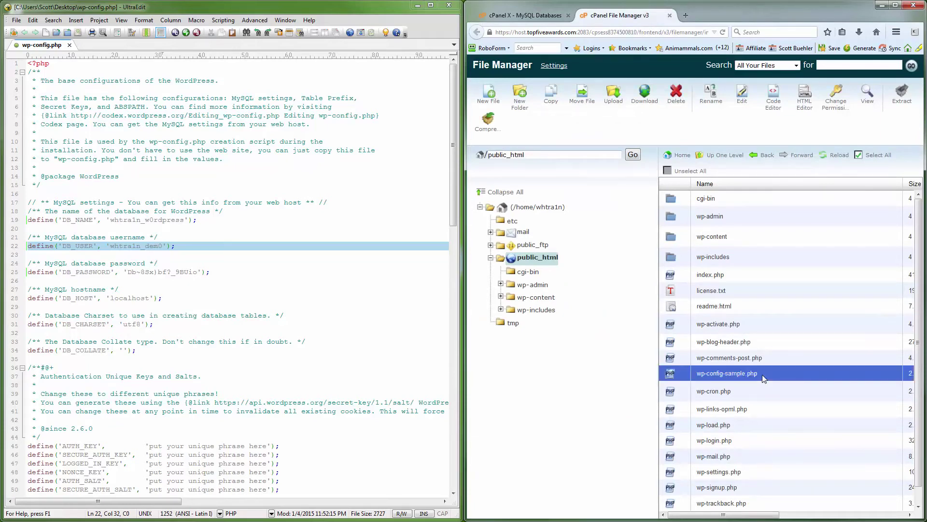
{"action": "left_click", "coordinate": [677, 96]}
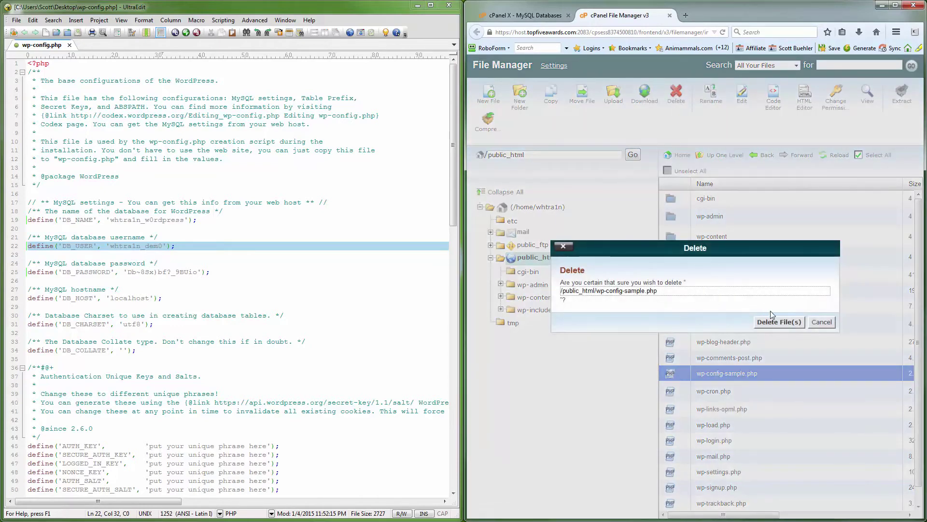
{"action": "left_click", "coordinate": [778, 323]}
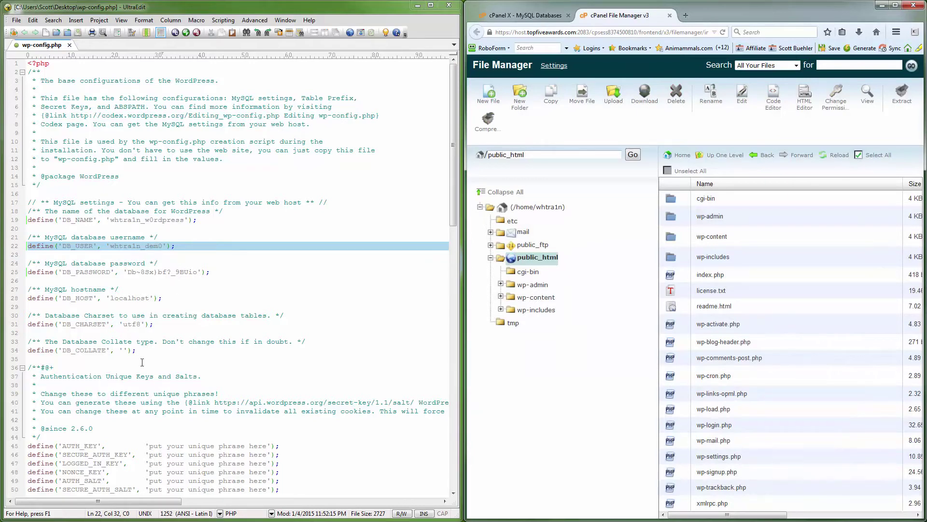
{"action": "left_click", "coordinate": [197, 411]}
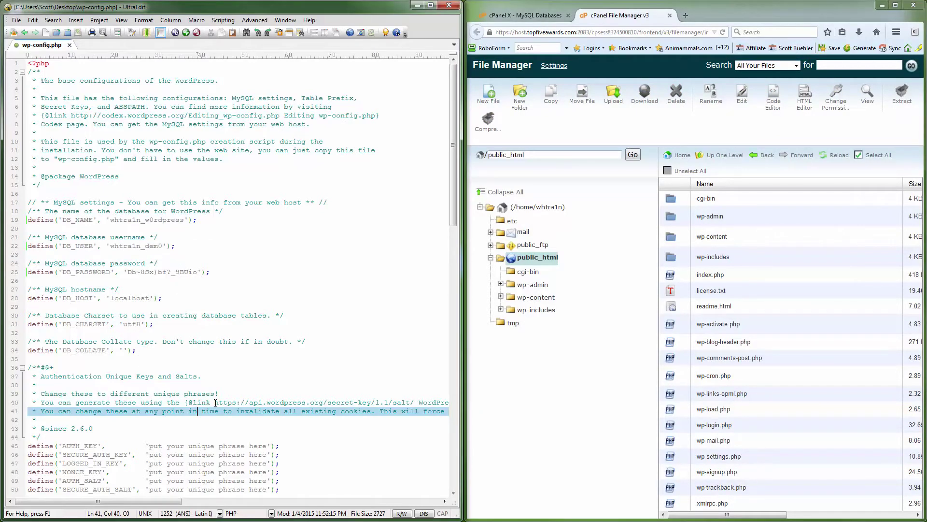
{"action": "left_click_drag", "start_coordinate": [216, 402], "coordinate": [416, 405]}
{"action": "right_click", "coordinate": [416, 405]}
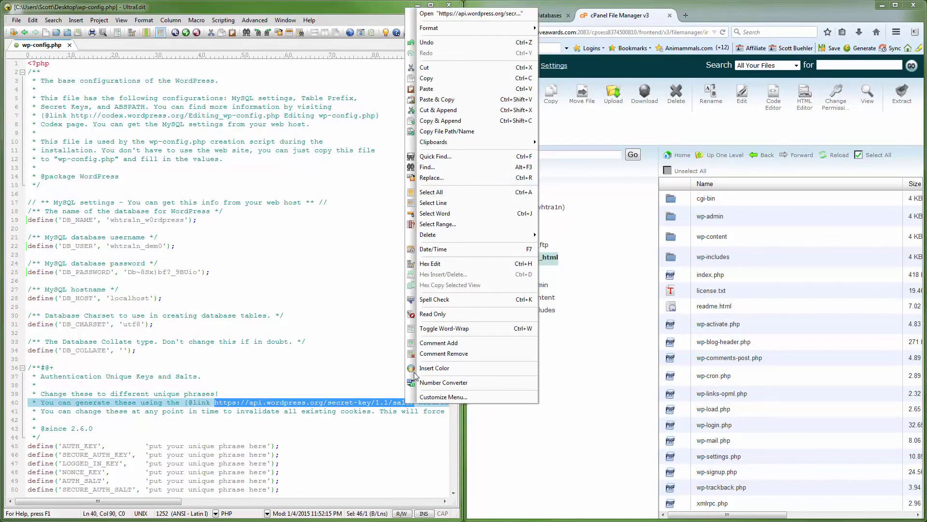
{"action": "left_click", "coordinate": [449, 80]}
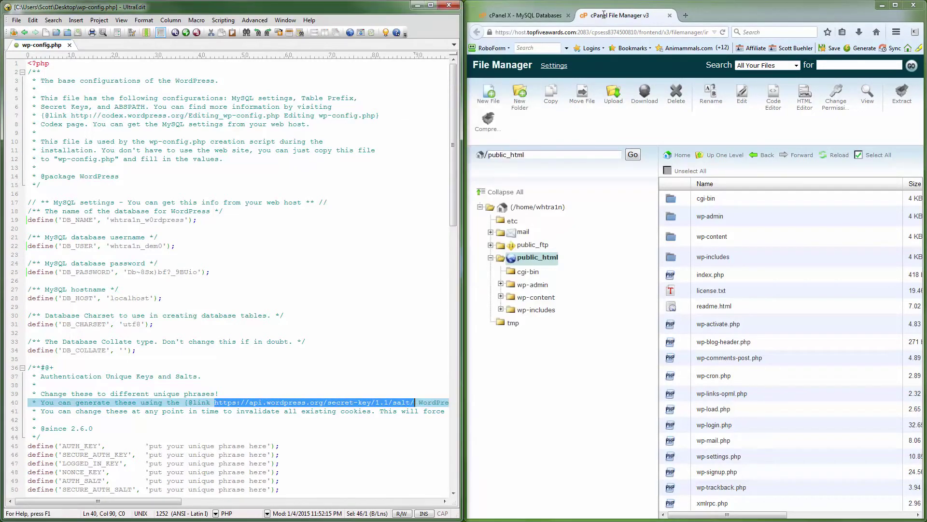
{"action": "left_click", "coordinate": [687, 17]}
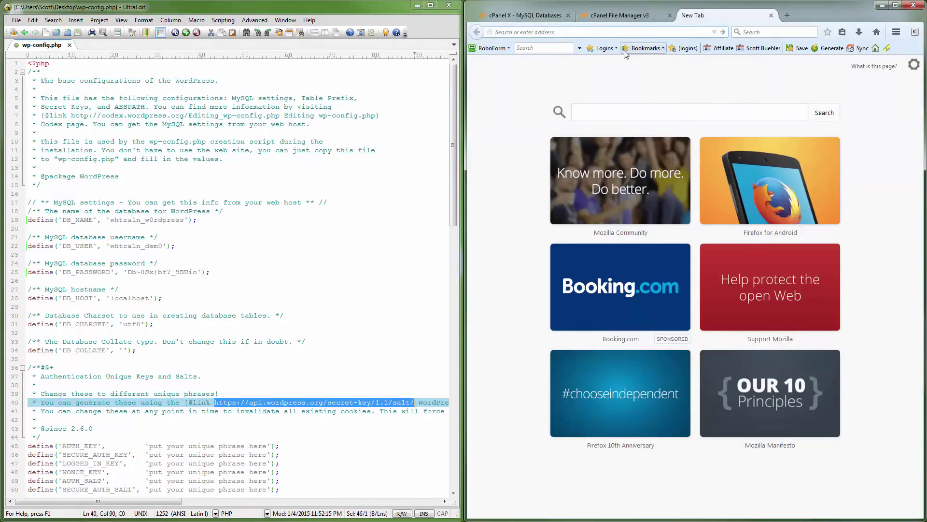
{"action": "key", "text": "ctrl+v"}
{"action": "key", "text": "Return"}
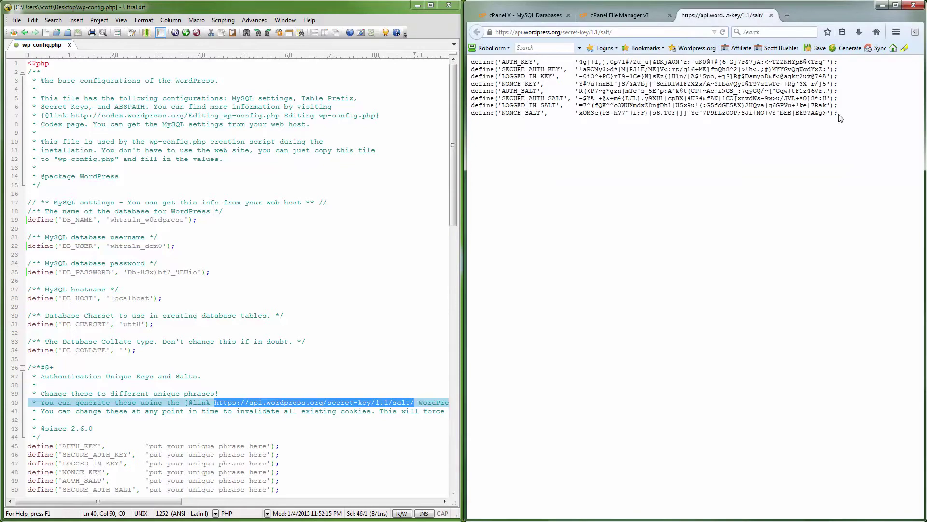
Copy all the generated key and salt definitions and paste them over the placeholder lines AUTH_KEY through NONCE_SALT in wp-config.php
{"action": "left_click_drag", "start_coordinate": [840, 115], "coordinate": [475, 62]}
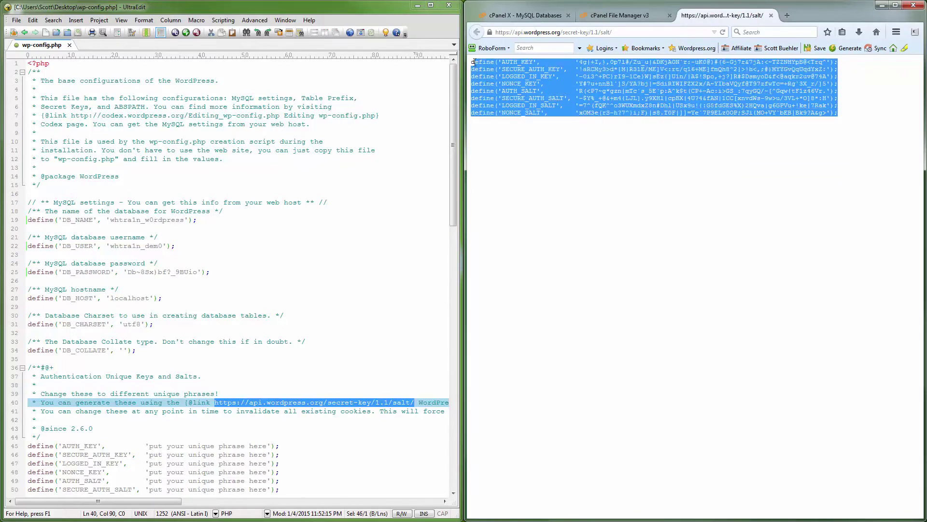
{"action": "right_click", "coordinate": [478, 65]}
{"action": "left_click", "coordinate": [498, 69]}
{"action": "left_click", "coordinate": [204, 443]}
{"action": "scroll", "coordinate": [296, 416], "scroll_direction": "down", "scroll_amount": 3}
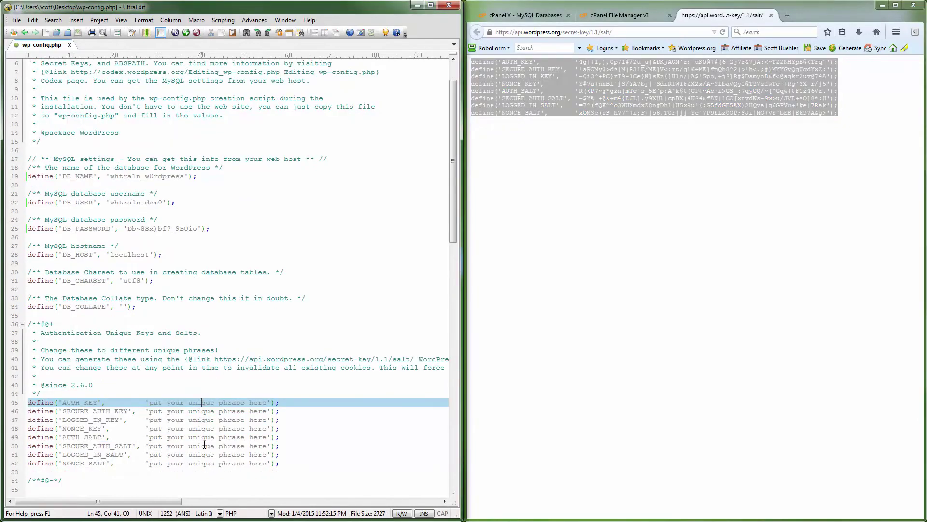
{"action": "left_click_drag", "start_coordinate": [288, 420], "coordinate": [25, 363]}
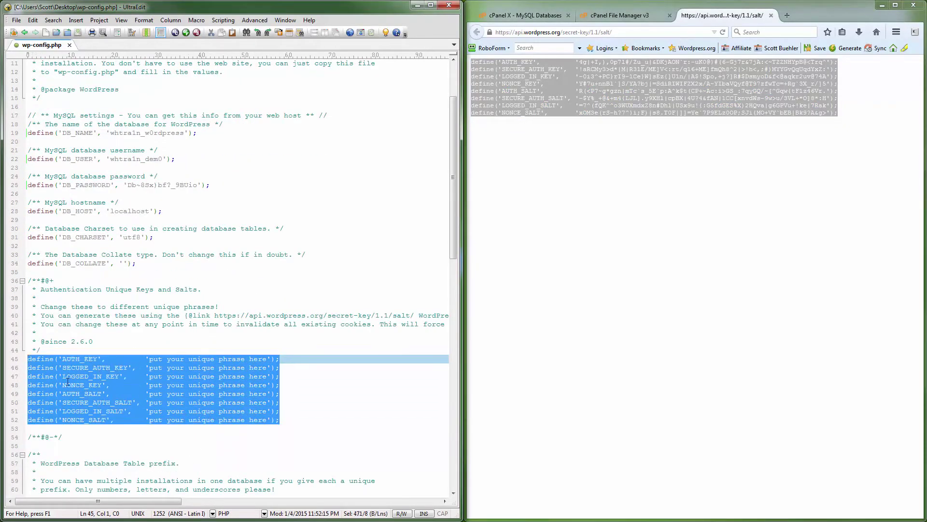
{"action": "key", "text": "ctrl+v"}
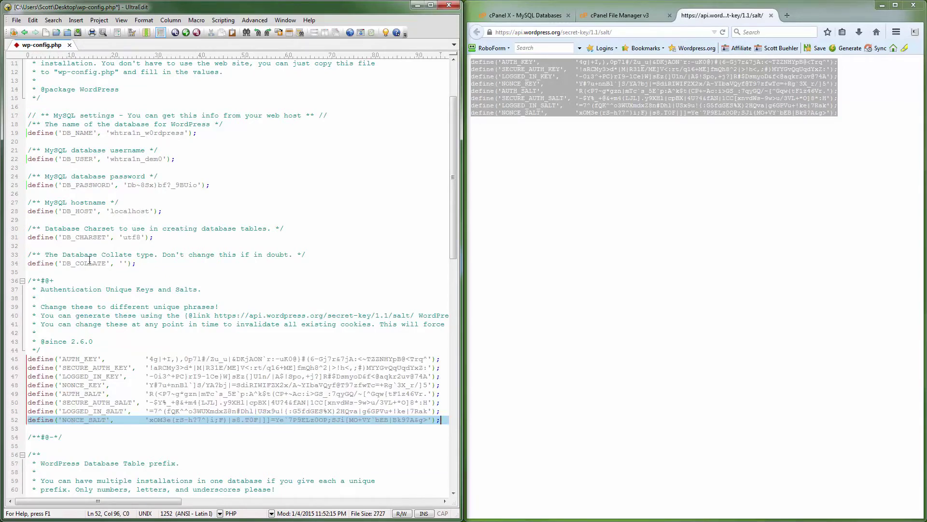
Save the edited wp-config.php on the Desktop and close the text editor
{"action": "left_click", "coordinate": [17, 20]}
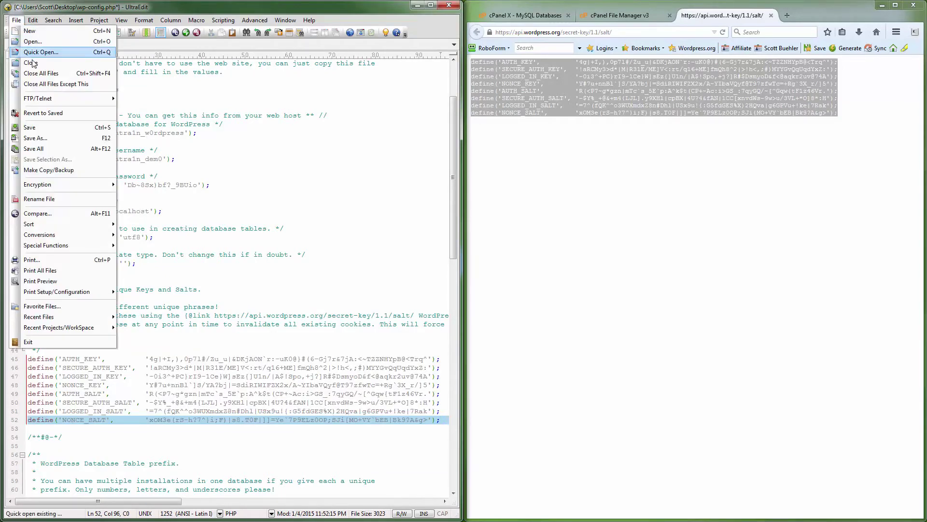
{"action": "left_click", "coordinate": [30, 128]}
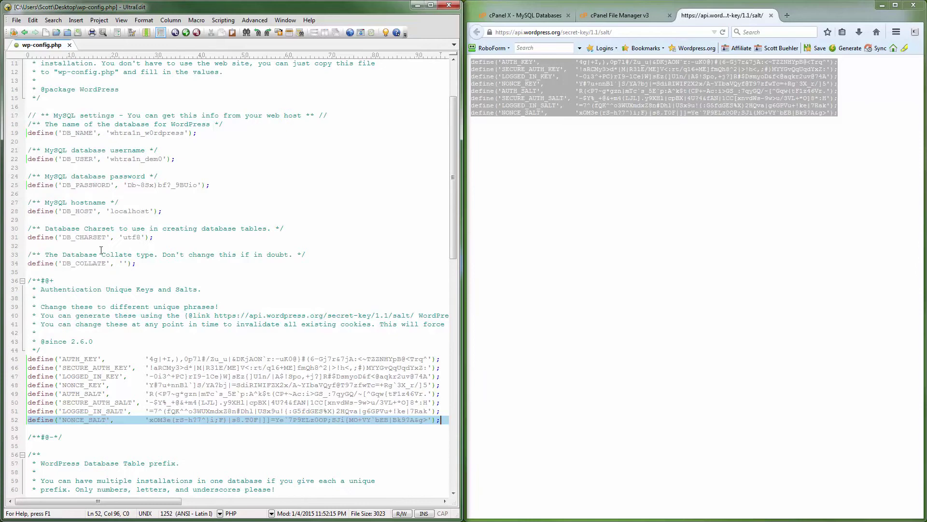
{"action": "left_click", "coordinate": [137, 290]}
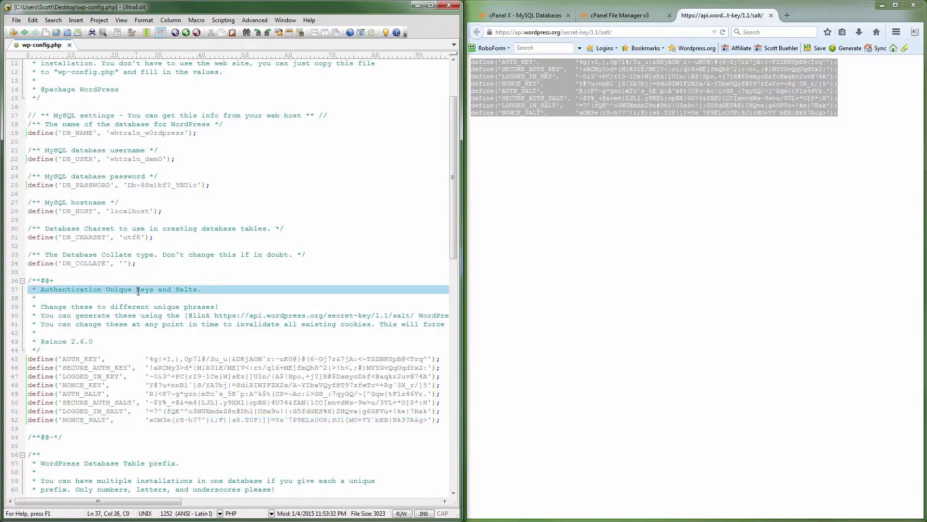
{"action": "scroll", "coordinate": [138, 291], "scroll_direction": "up", "scroll_amount": 3}
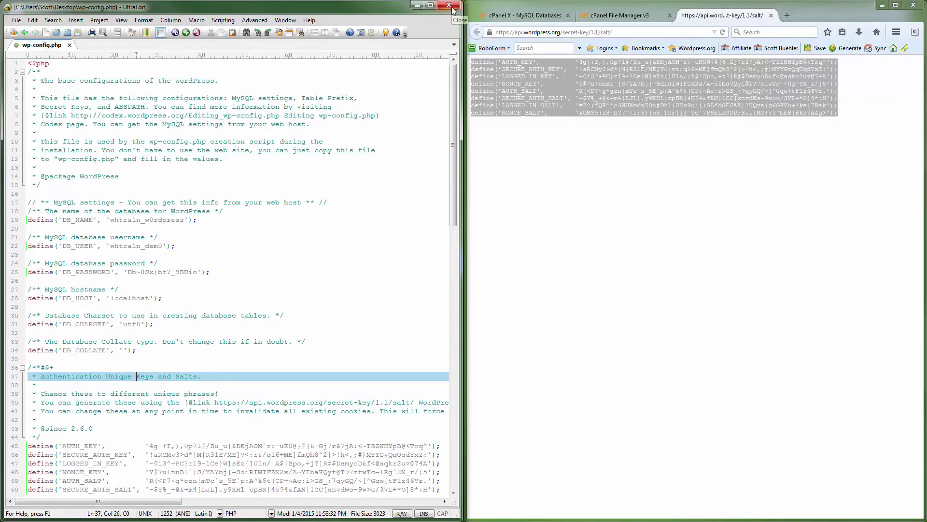
{"action": "left_click_drag", "start_coordinate": [453, 8], "coordinate": [451, 7]}
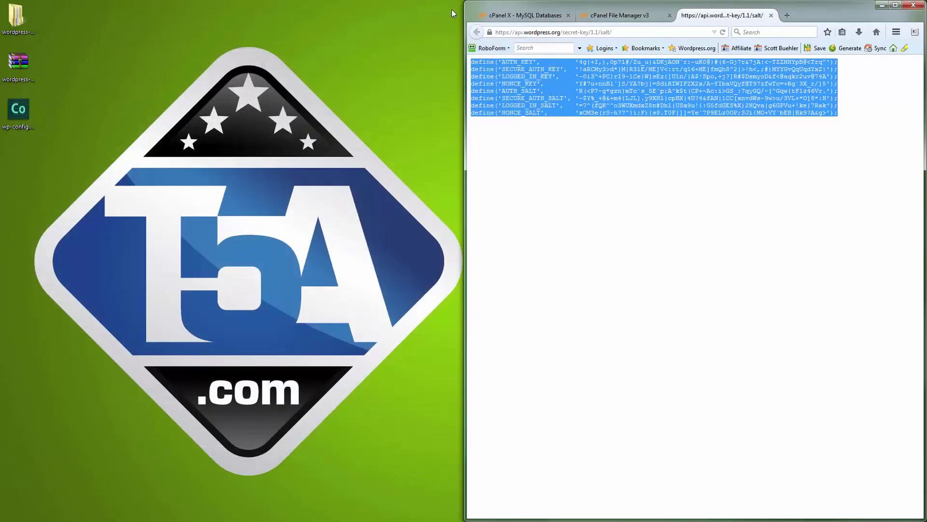
Widen the browser window to cover most of the screen and close the secret-key salt page
{"action": "left_click", "coordinate": [603, 147]}
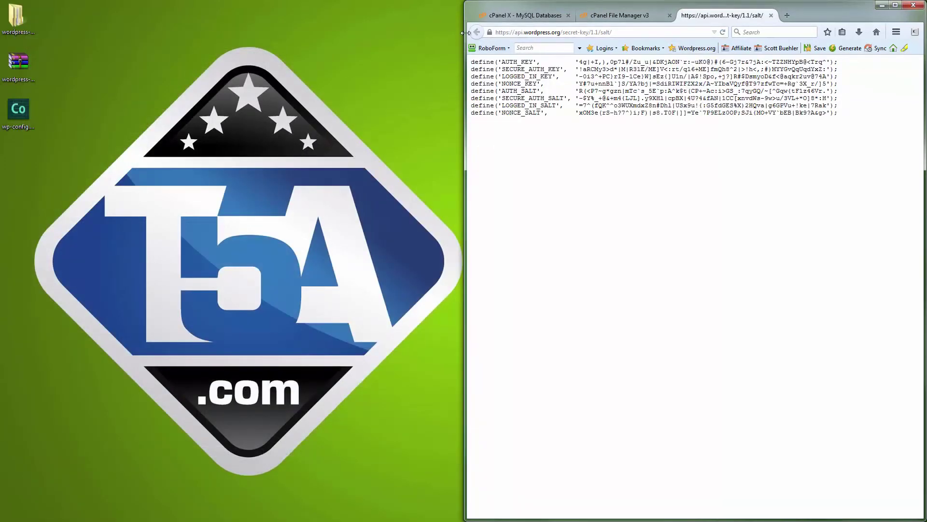
{"action": "left_click_drag", "start_coordinate": [465, 10], "coordinate": [57, 25]}
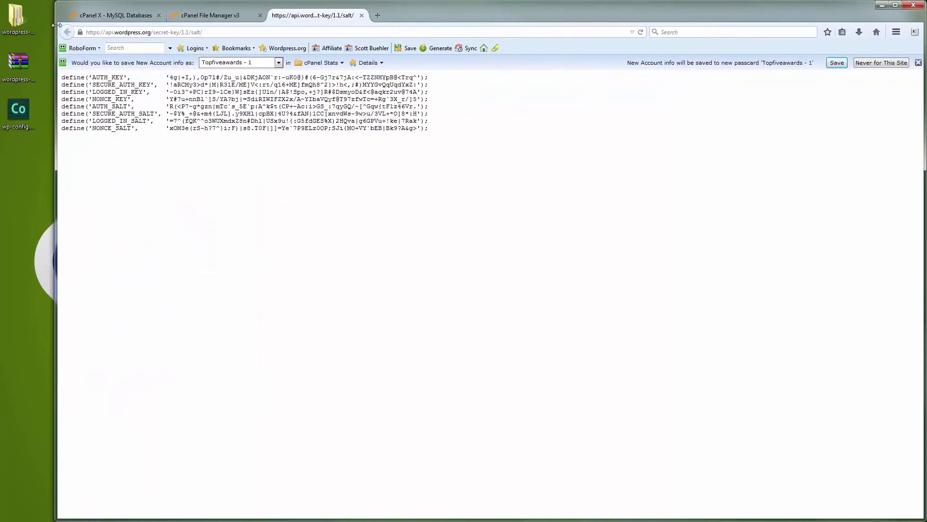
{"action": "left_click", "coordinate": [361, 15]}
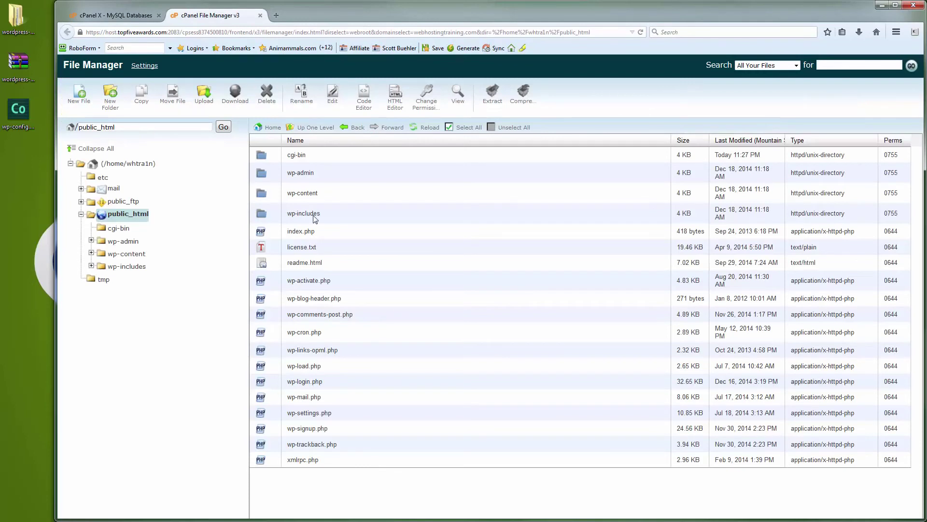
Upload wp-config.php from the Desktop to public_html, return to the File Manager and refresh the file list
{"action": "left_click", "coordinate": [202, 101]}
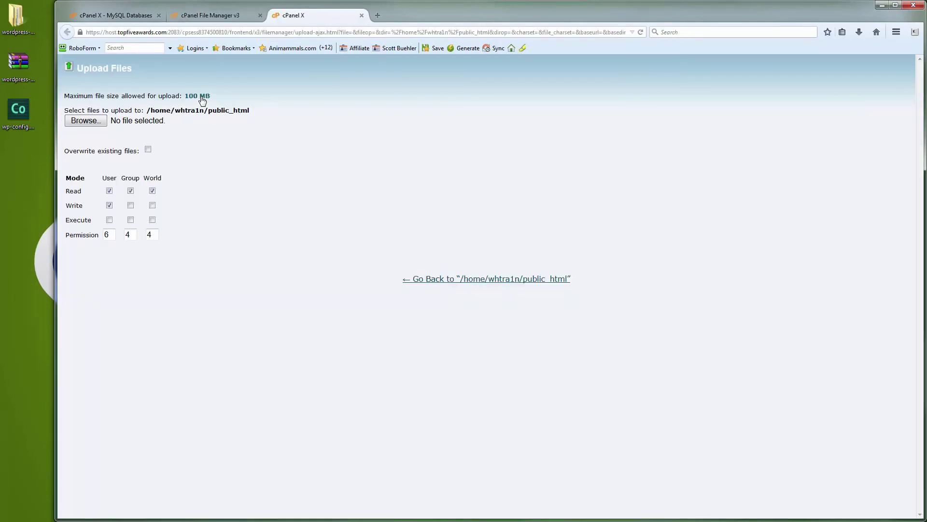
{"action": "left_click", "coordinate": [87, 121]}
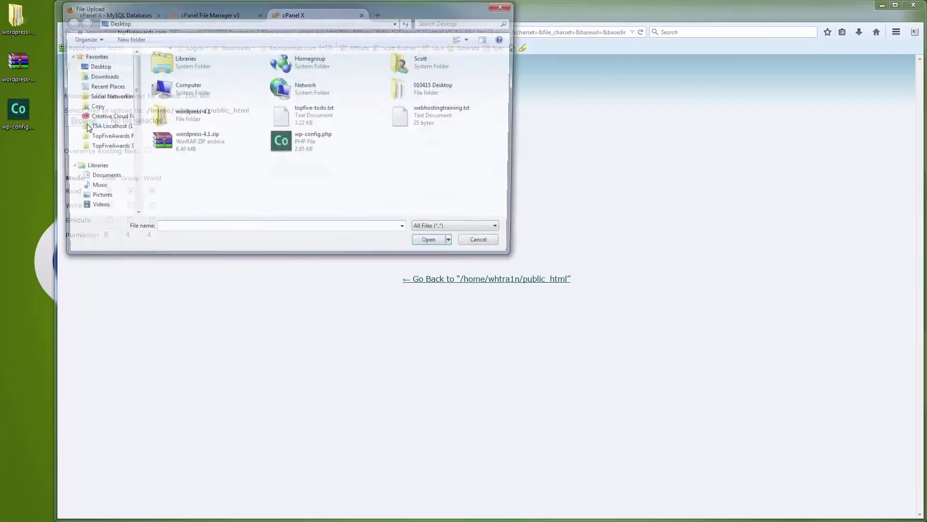
{"action": "left_click", "coordinate": [290, 144]}
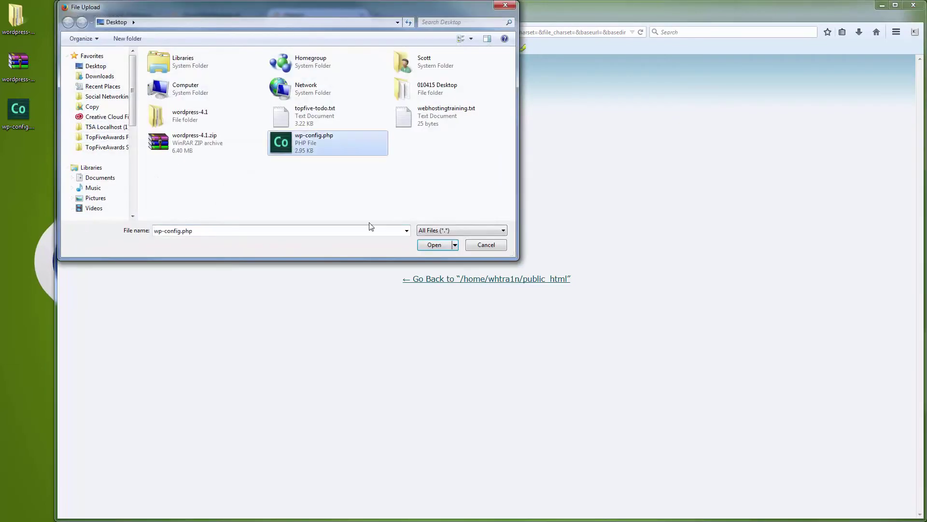
{"action": "left_click", "coordinate": [432, 242]}
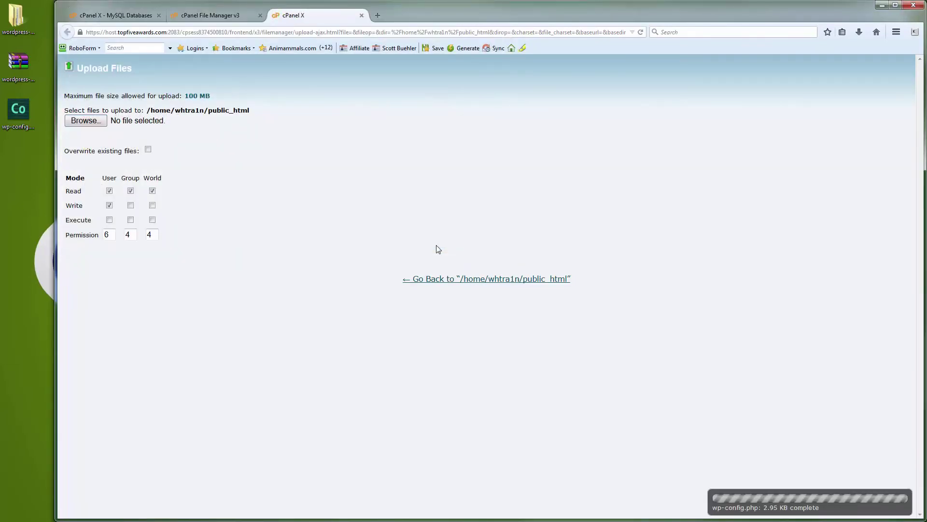
{"action": "left_click", "coordinate": [361, 15]}
{"action": "left_click", "coordinate": [423, 127]}
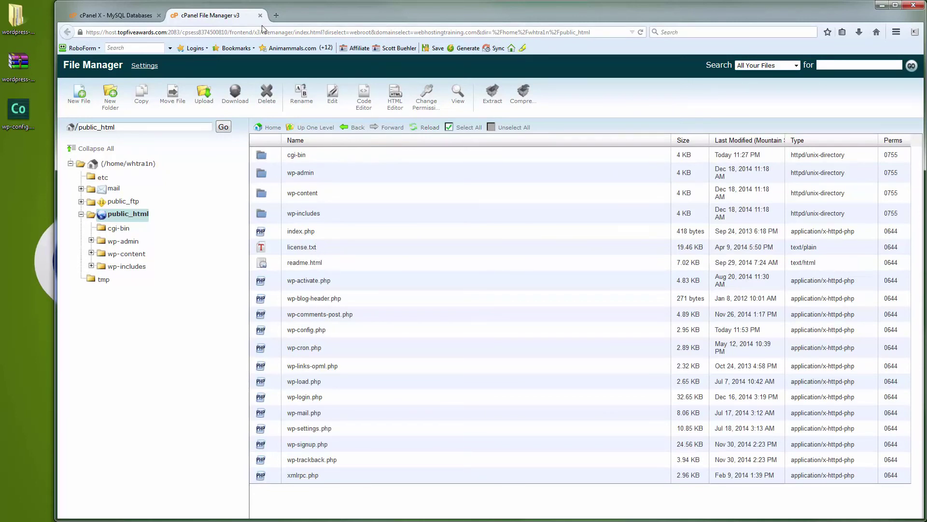
Open webhostingtraining.com in a new browser tab to start the WordPress installation
{"action": "left_click", "coordinate": [275, 18]}
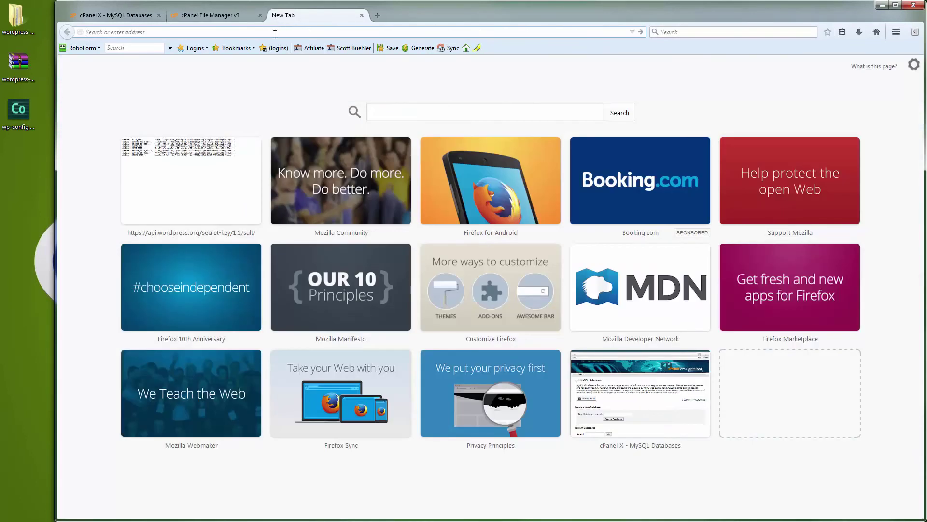
{"action": "type", "text": "webho"}
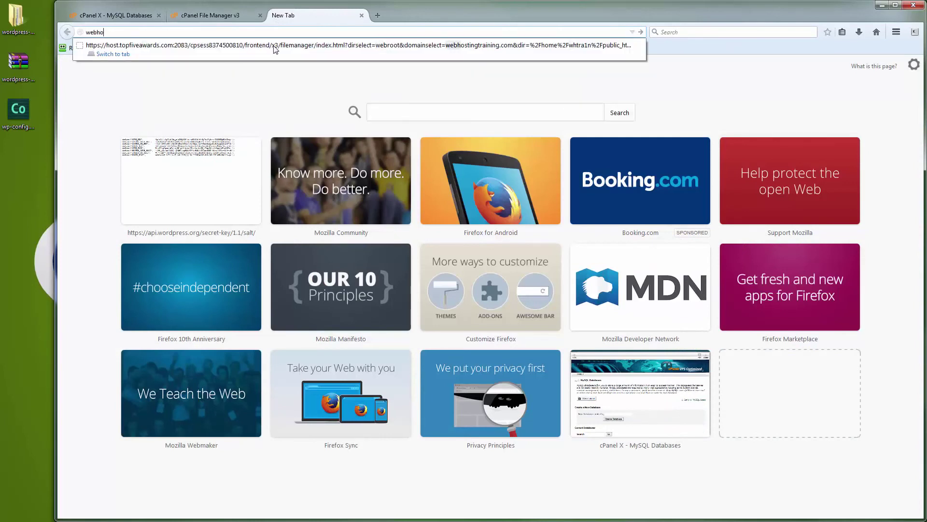
{"action": "type", "text": "stingtraining"}
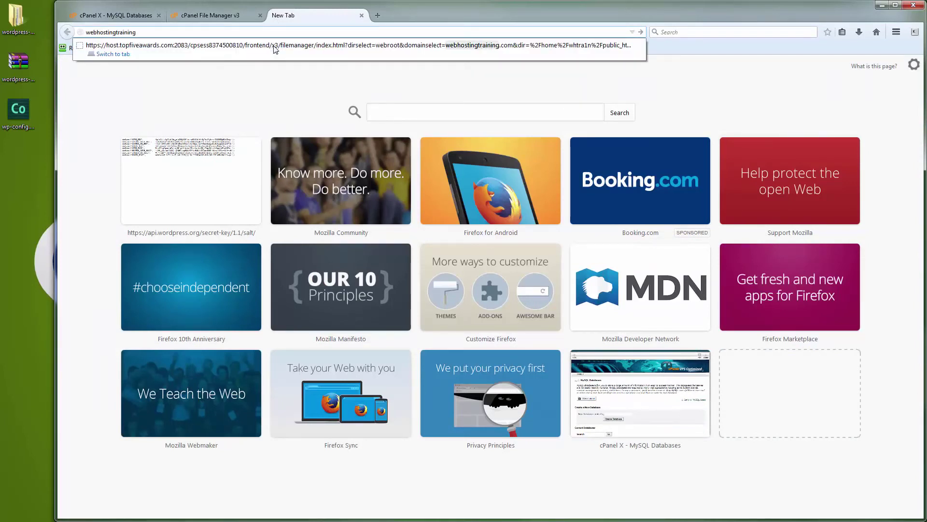
{"action": "key", "text": "ctrl+Return"}
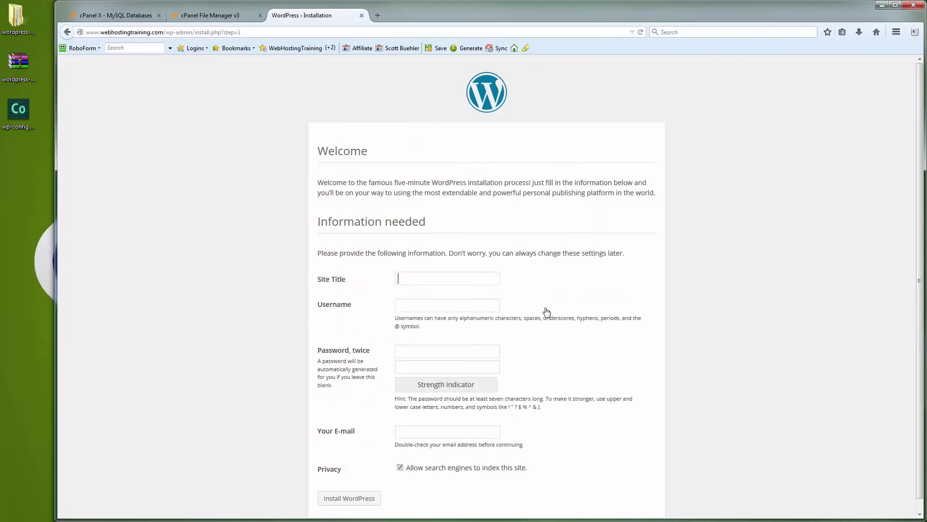
Set the site title to Web Hosting Training and enter the administrator's username
{"action": "scroll", "coordinate": [483, 290], "scroll_direction": "down", "scroll_amount": 1}
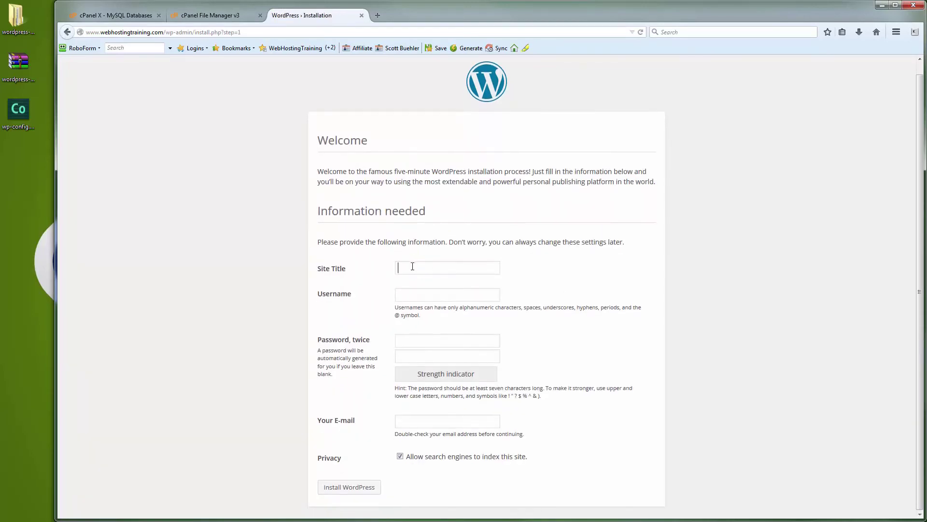
{"action": "key", "text": "ctrl+v"}
{"action": "key", "text": "Tab"}
{"action": "type", "text": "scott"}
Generate a new 16-character password with RoboForm, enter it in both password fields and fill in the administrator's e-mail address
{"action": "key", "text": "Tab"}
{"action": "key", "text": "ctrl+v"}
{"action": "left_click", "coordinate": [469, 48]}
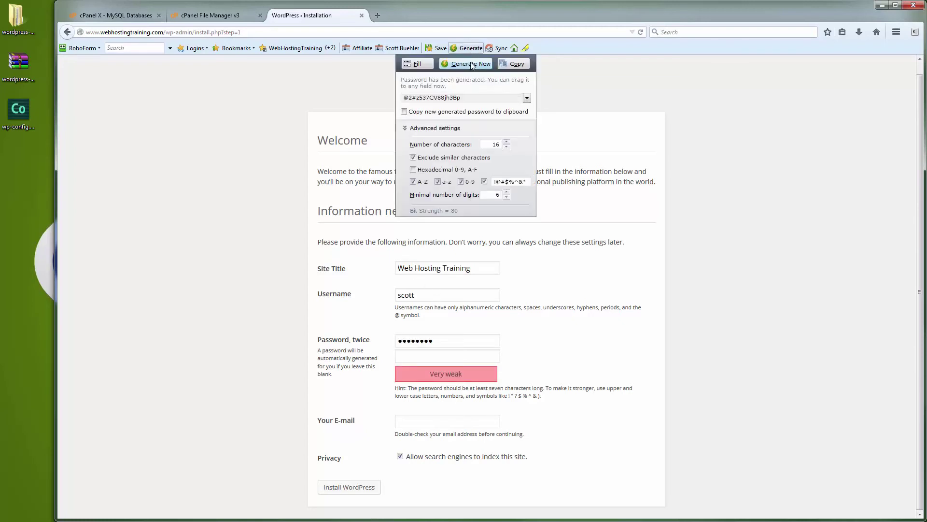
{"action": "left_click", "coordinate": [472, 64]}
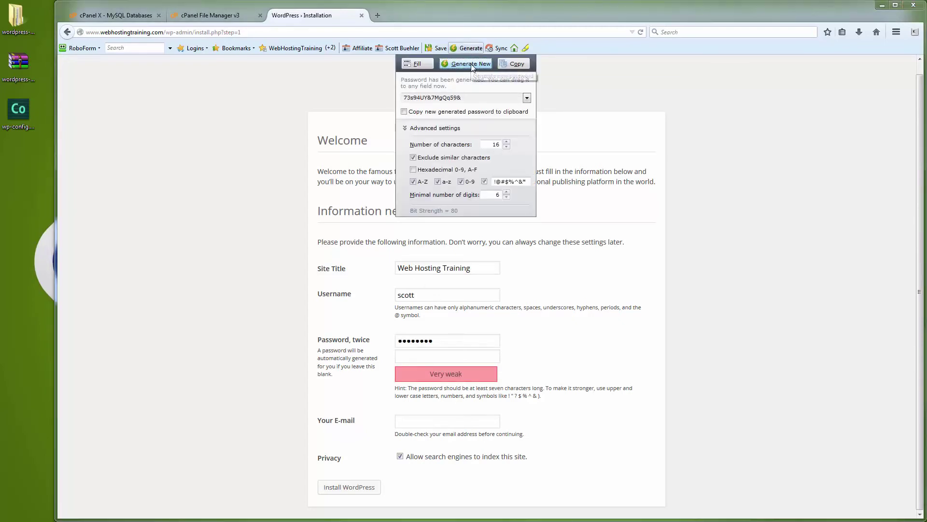
{"action": "left_click", "coordinate": [511, 65]}
{"action": "left_click_drag", "start_coordinate": [447, 341], "coordinate": [394, 341]}
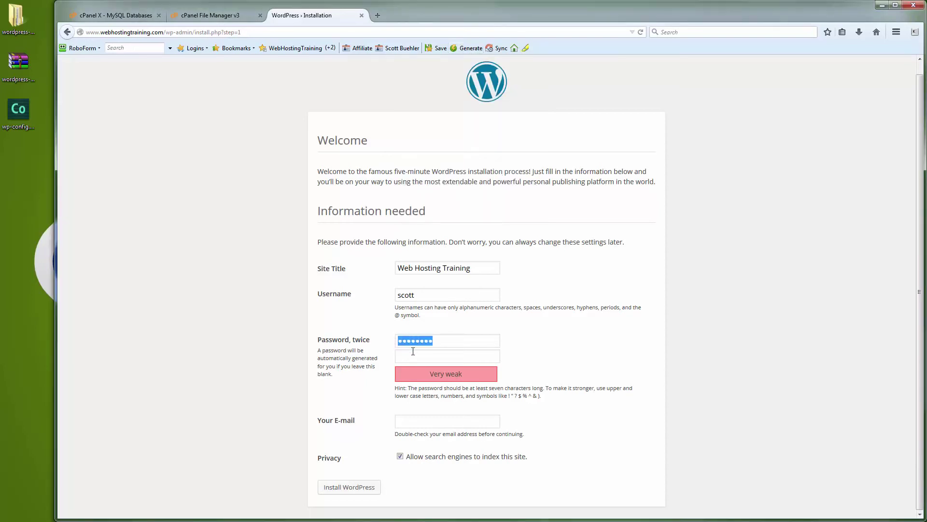
{"action": "key", "text": "ctrl+v"}
{"action": "key", "text": "ctrl+v"}
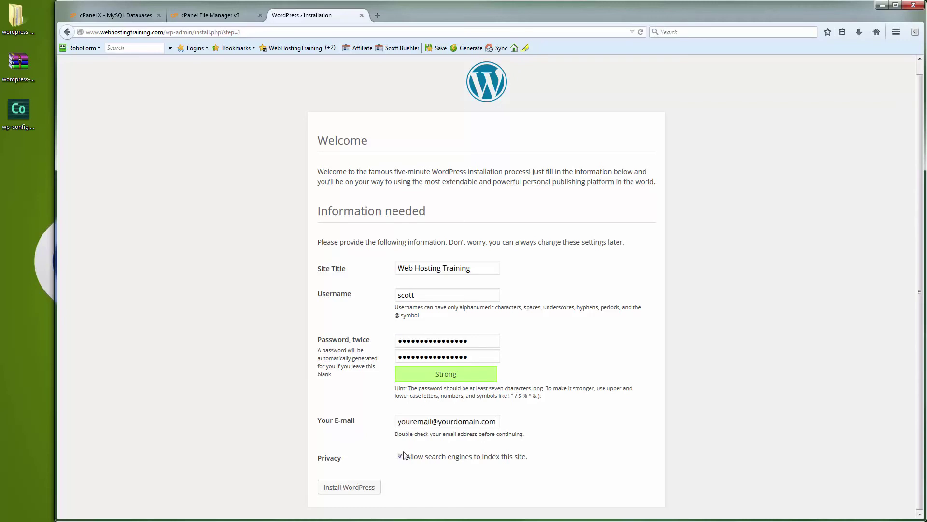
Run the WordPress installation, dismiss RoboForm's offer to save the account info and proceed to the login page
{"action": "left_click", "coordinate": [363, 487]}
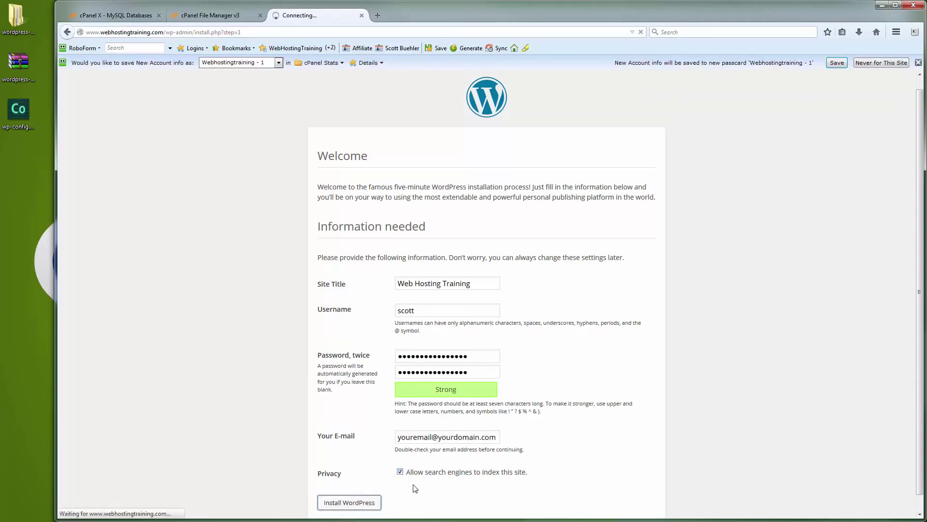
{"action": "left_click", "coordinate": [918, 63]}
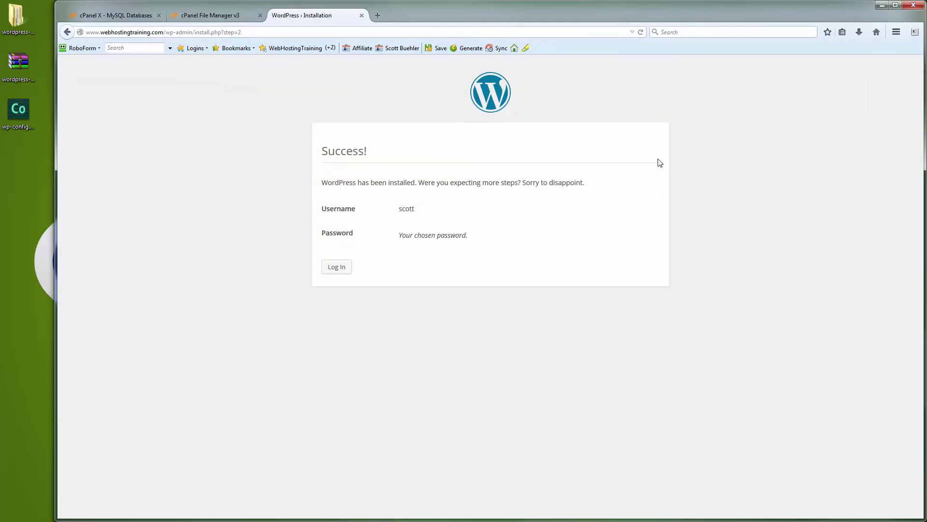
{"action": "left_click", "coordinate": [347, 267]}
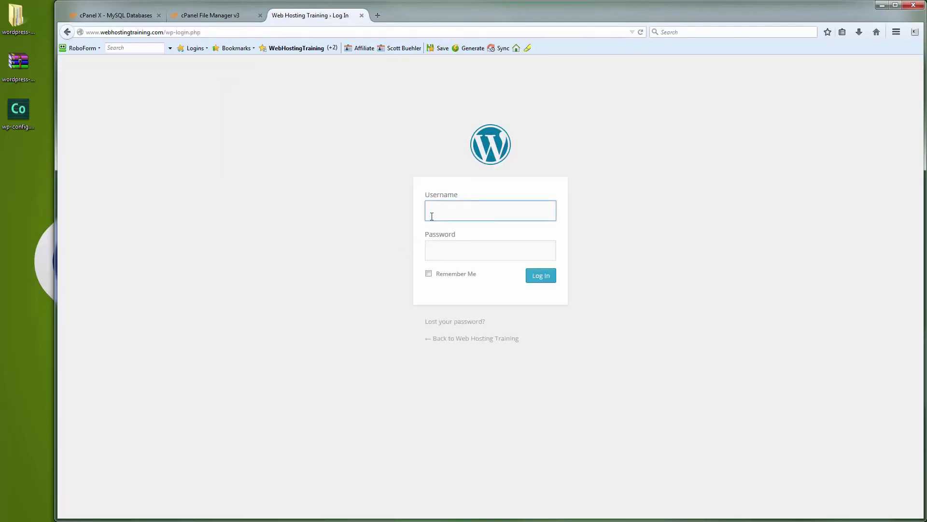
Log in to WordPress with the administrator's username and password, with Remember Me enabled
{"action": "type", "text": "scott"}
{"action": "key", "text": "Tab"}
{"action": "key", "text": "ctrl+v"}
{"action": "left_click", "coordinate": [429, 273]}
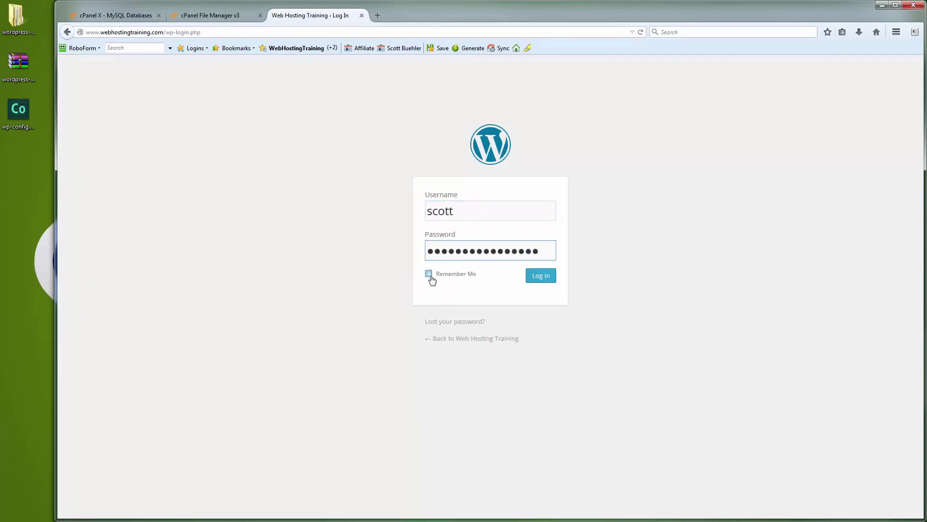
{"action": "left_click", "coordinate": [542, 280]}
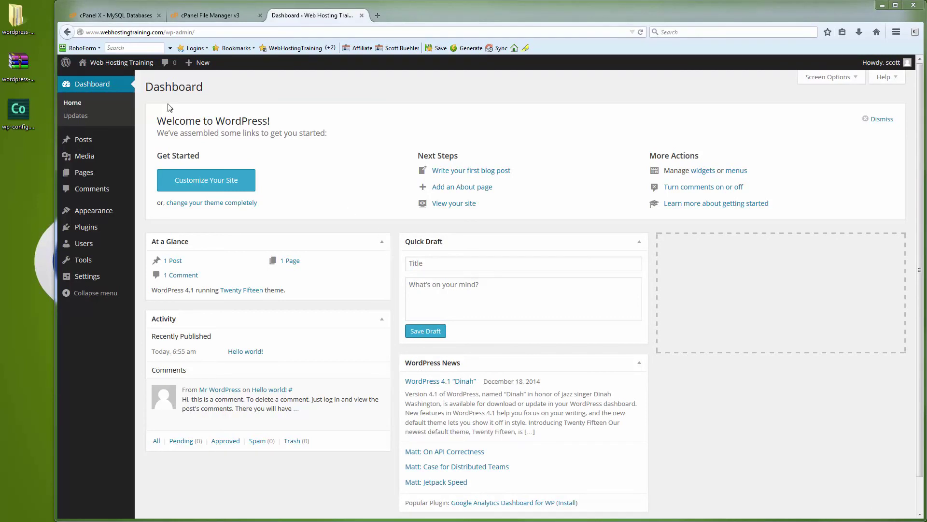
Visit the Web Hosting Training site's front end from the WordPress dashboard
{"action": "mouse_move", "coordinate": [123, 64]}
{"action": "left_click", "coordinate": [97, 81]}
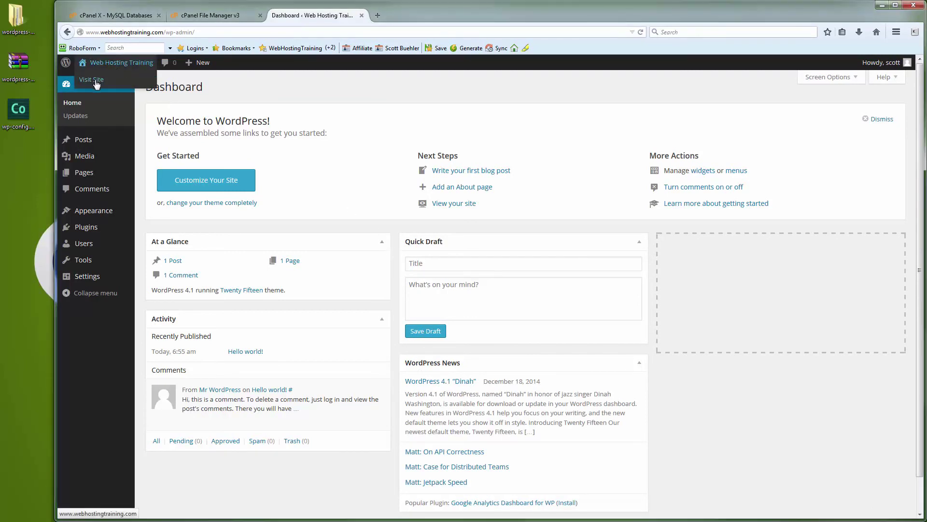